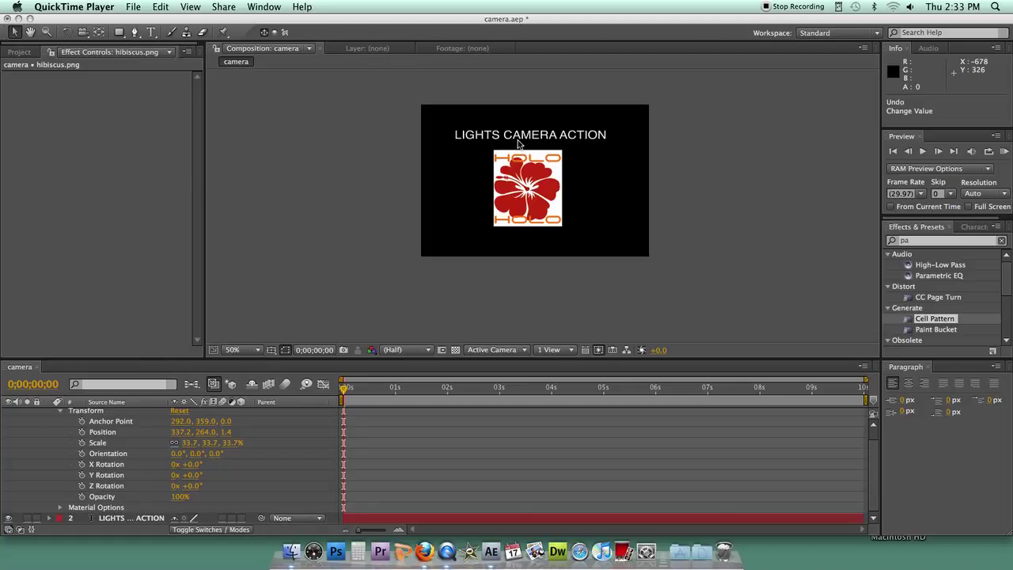
Tilt the hibiscus.png layer by setting its X Rotation to -92°
click(528, 184)
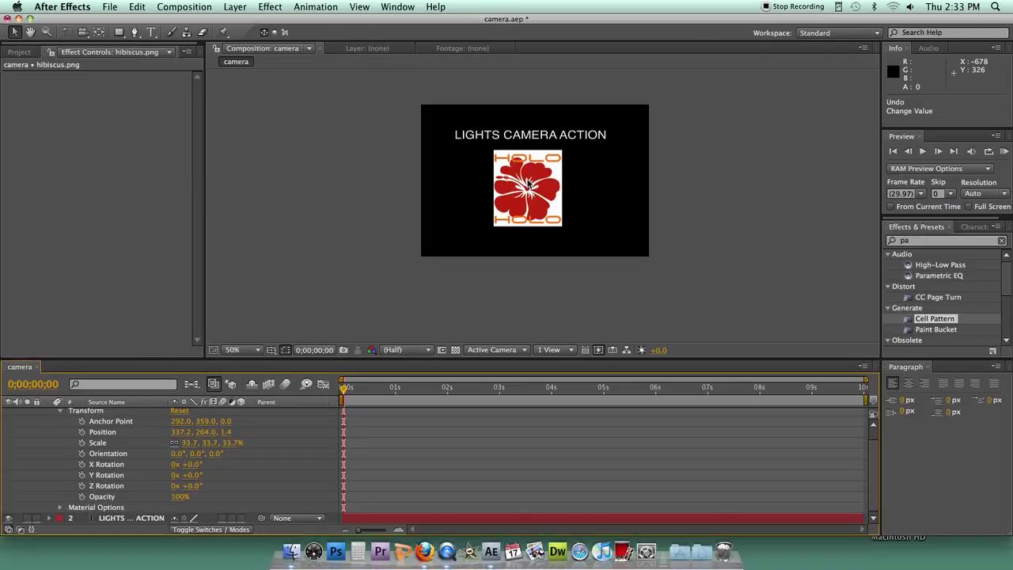
click(535, 208)
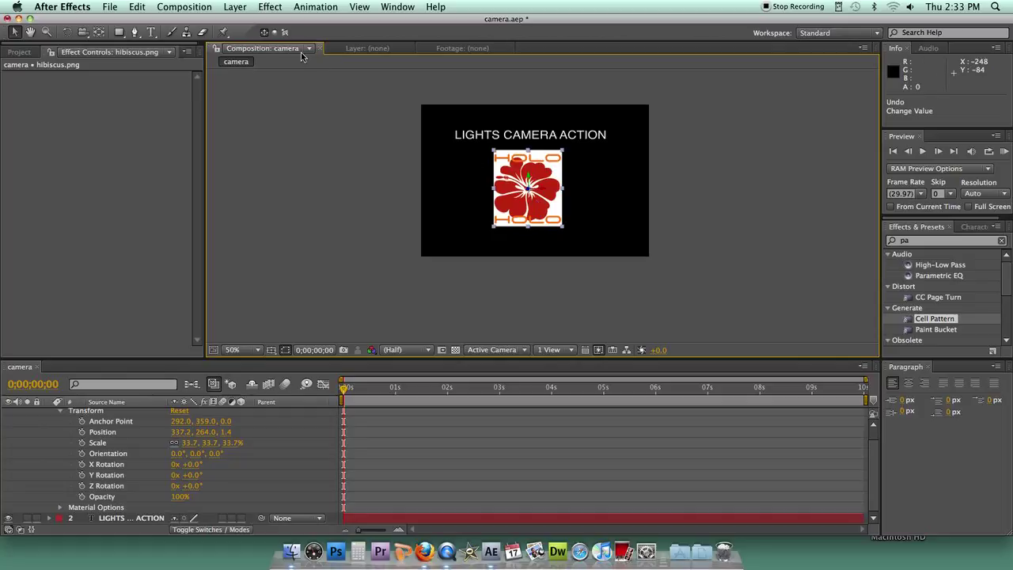
click(243, 8)
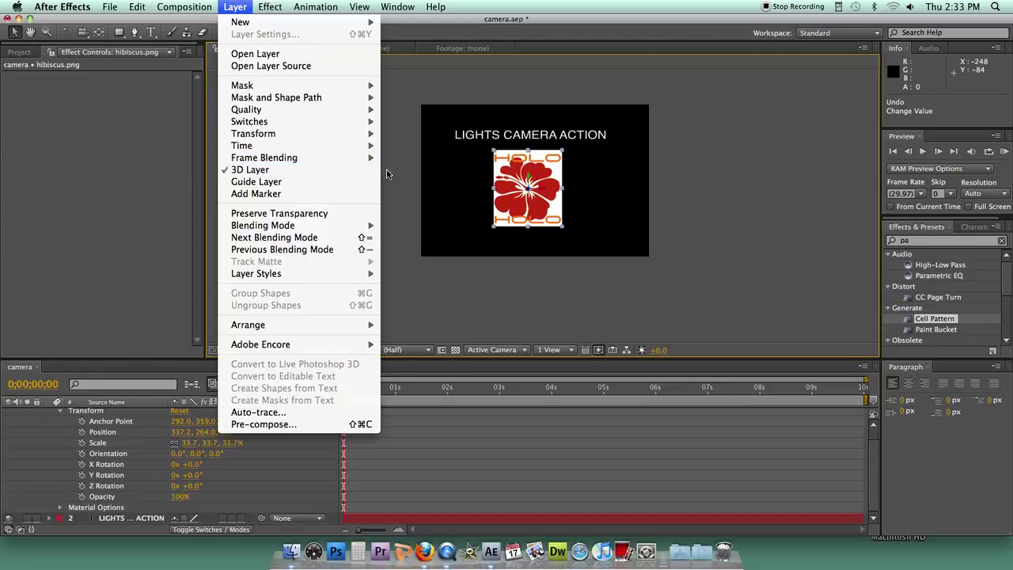
click(410, 171)
key(slash)
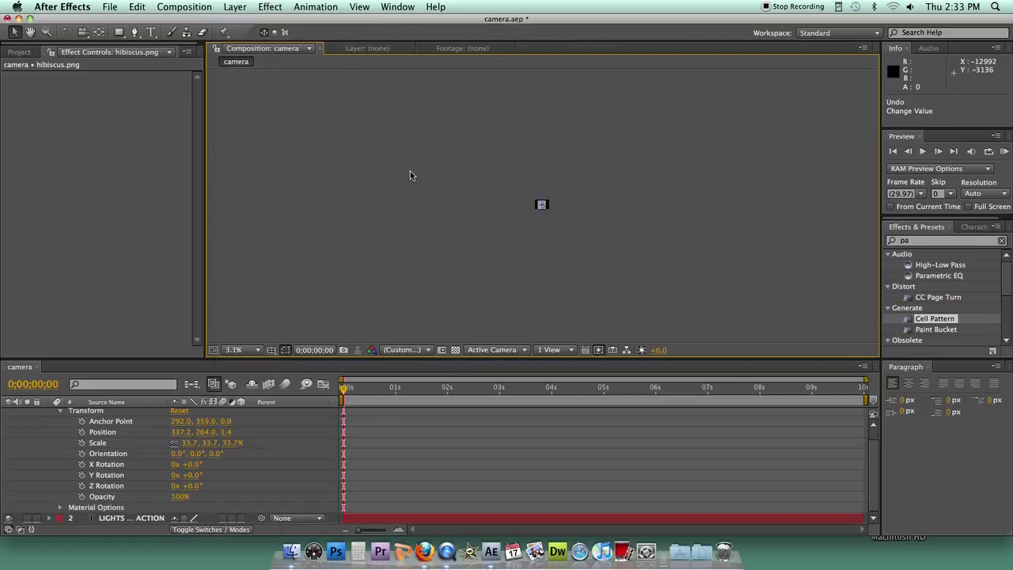
key(comma)
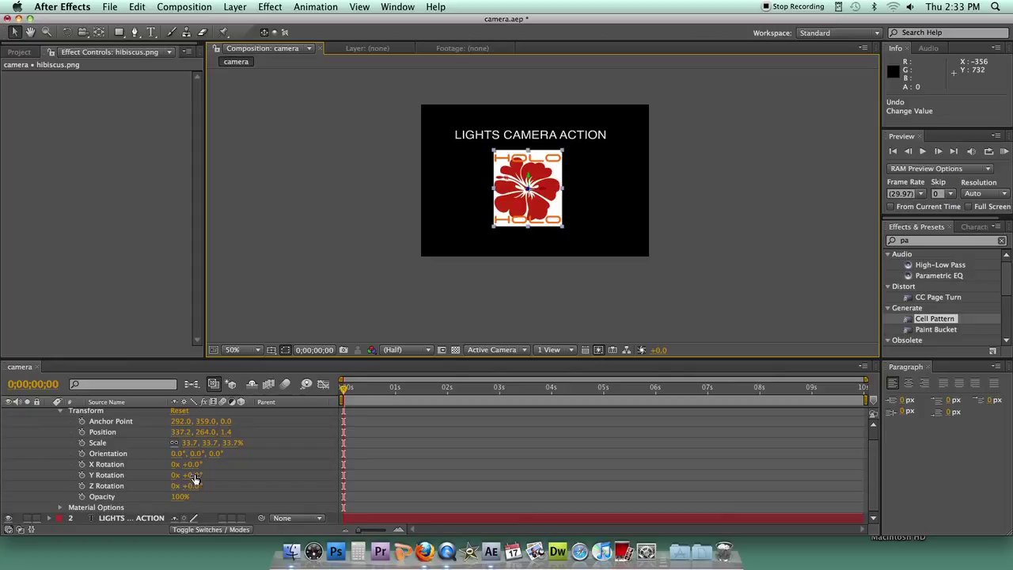
drag(194, 467, 139, 467)
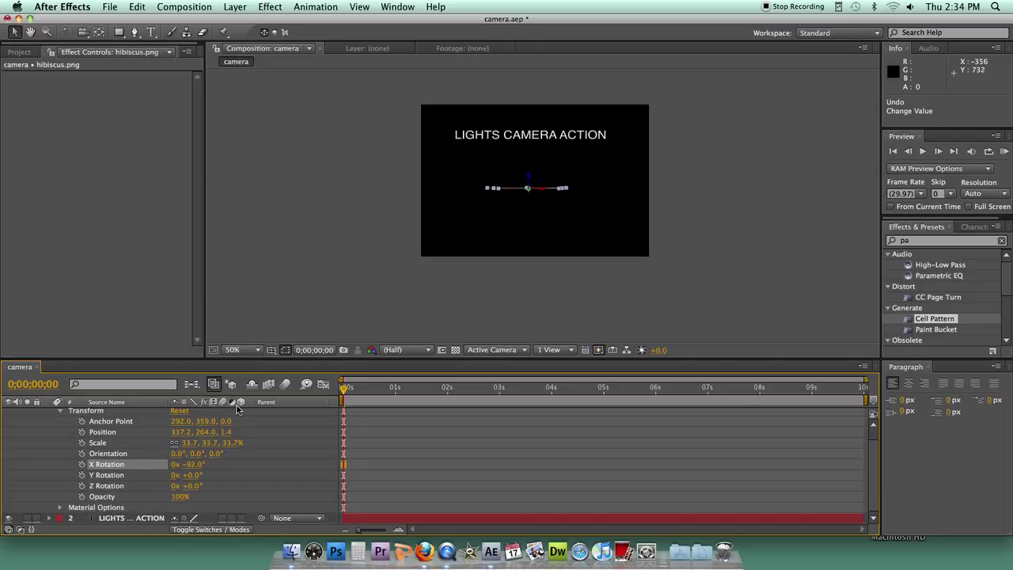
click(300, 274)
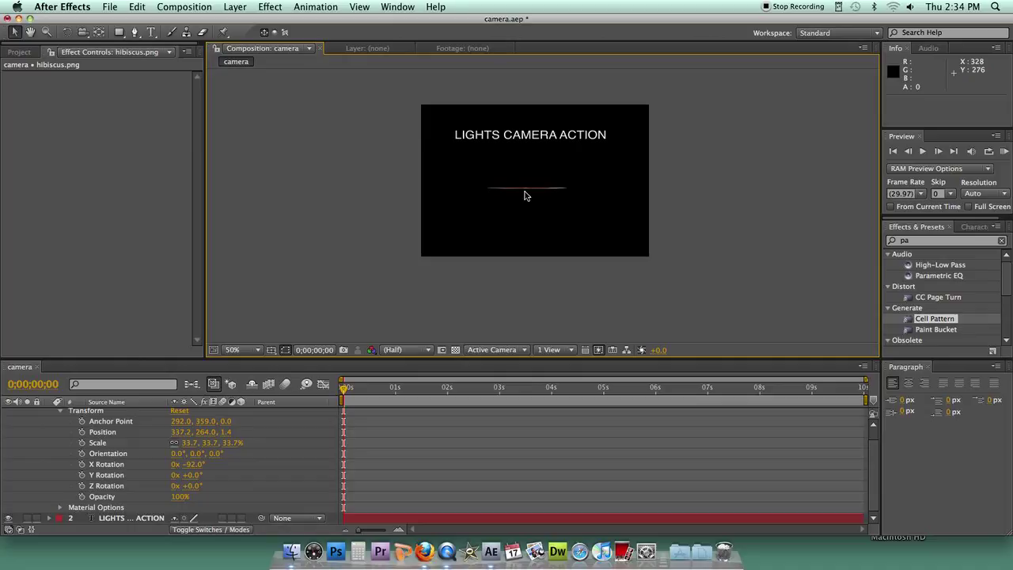
Insert an extra space between CAMERA and ACTION in the title text
click(512, 137)
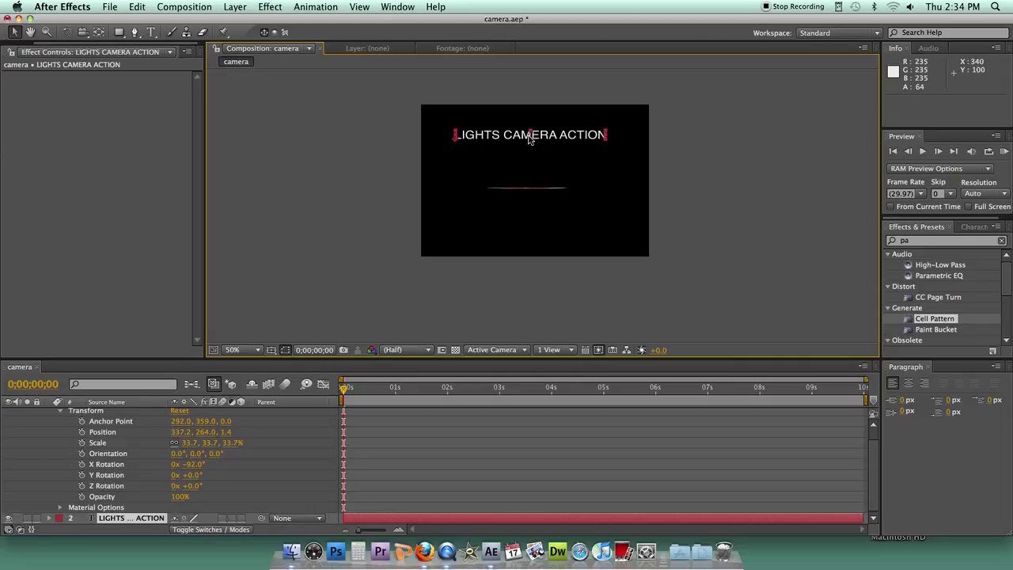
click(151, 32)
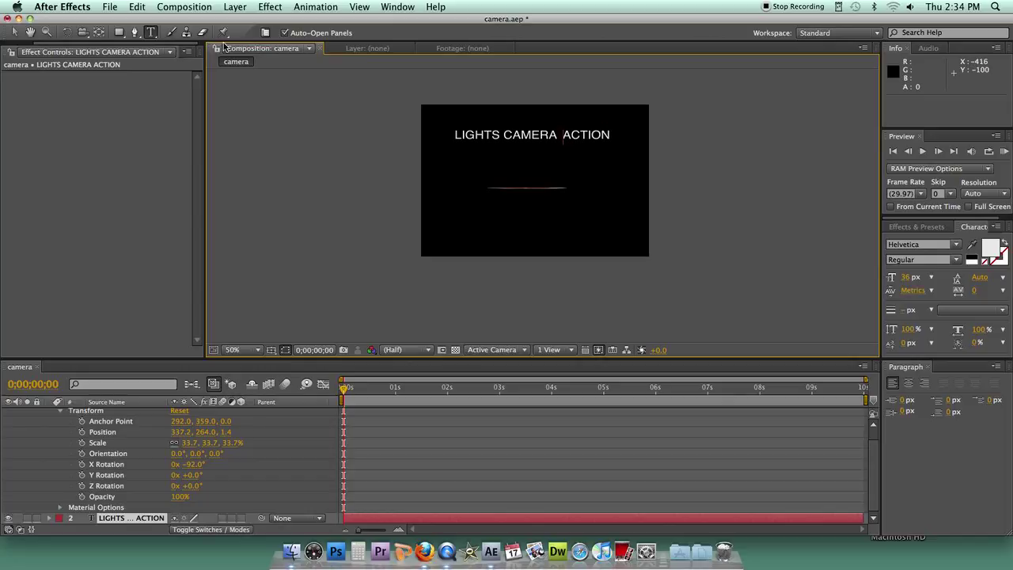
click(13, 32)
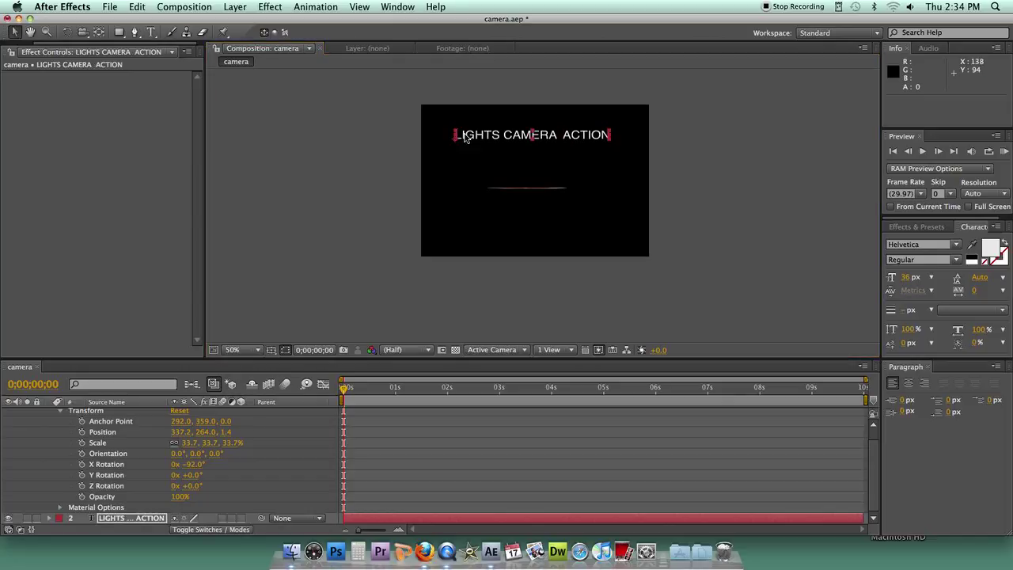
Make the LIGHTS CAMERA ACTION text a 3D layer
click(516, 137)
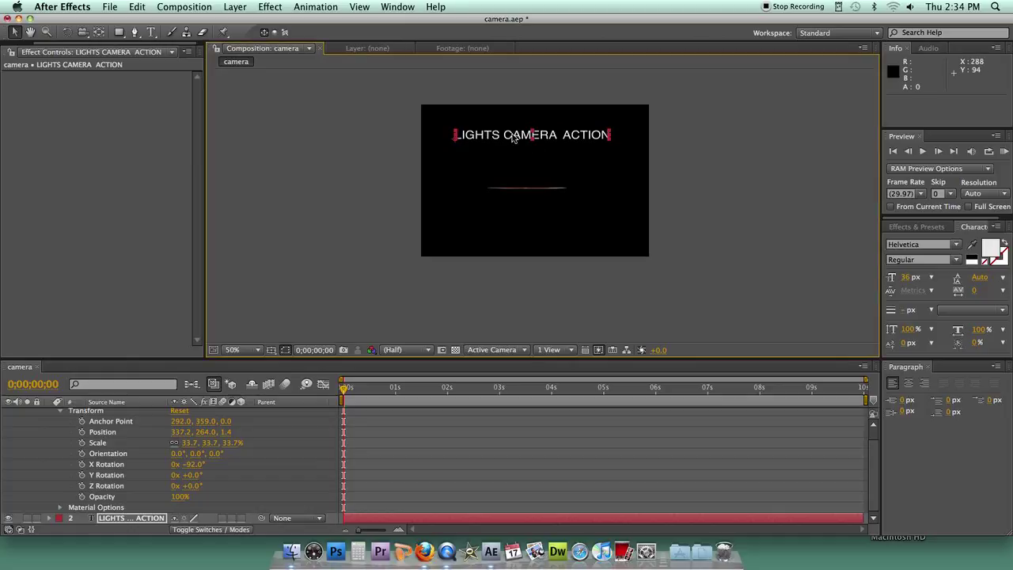
click(234, 7)
click(280, 170)
Add a new camera layer named Camera 1 with the 50mm preset
click(233, 8)
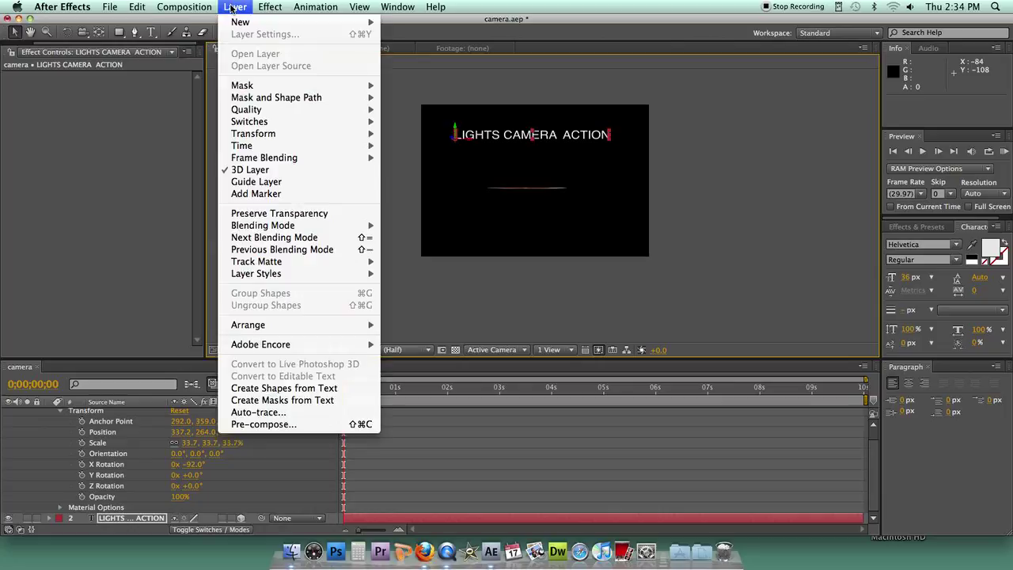
mouse_move(236, 22)
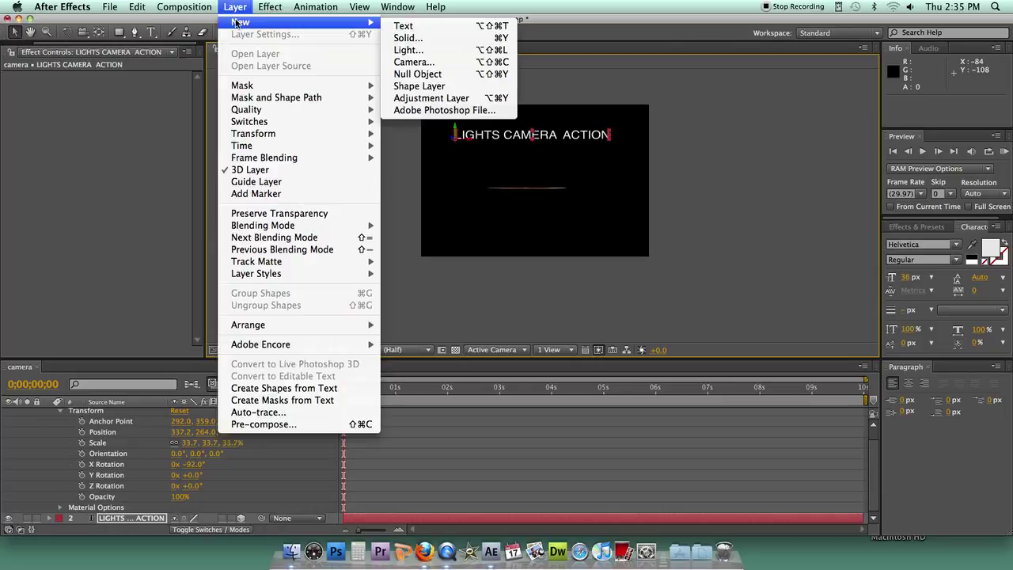
click(412, 61)
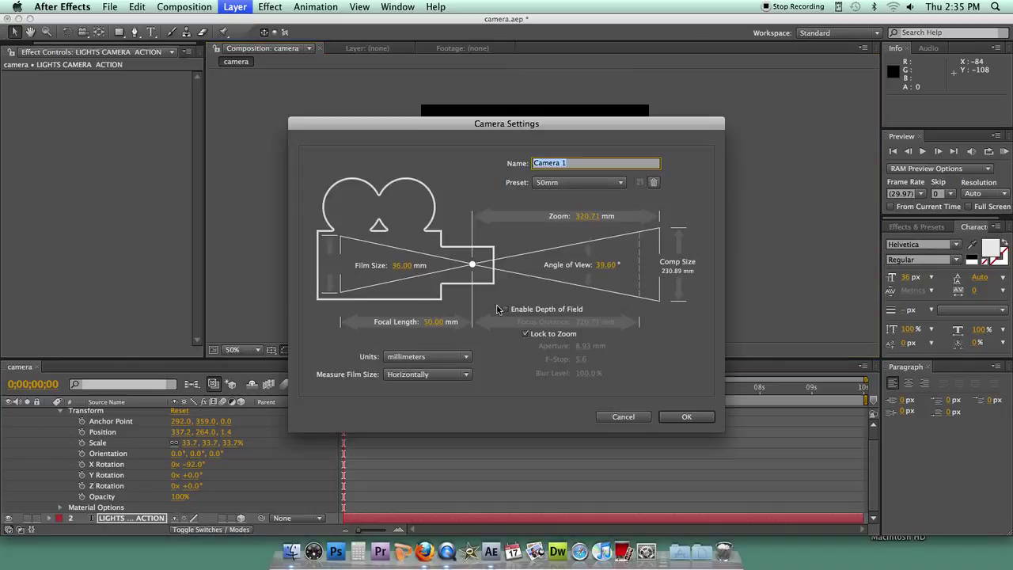
click(687, 417)
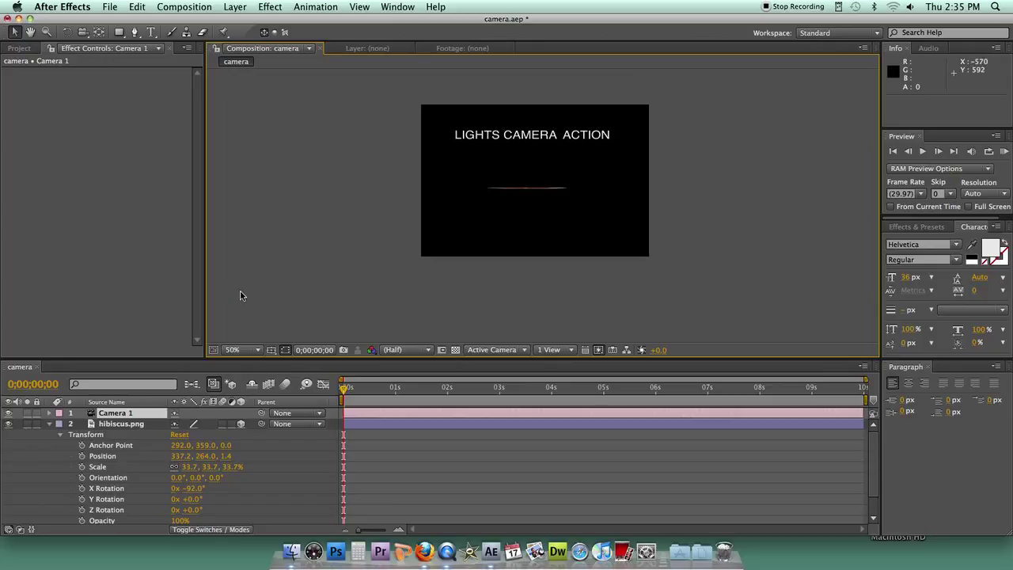
Reveal Camera 1's transform properties and camera options in the timeline
click(50, 414)
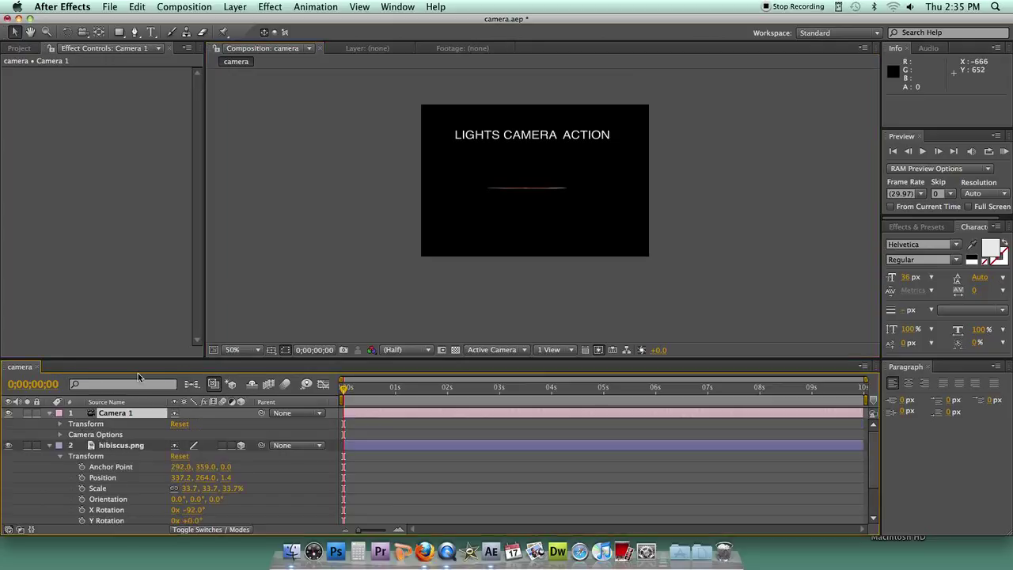
click(60, 425)
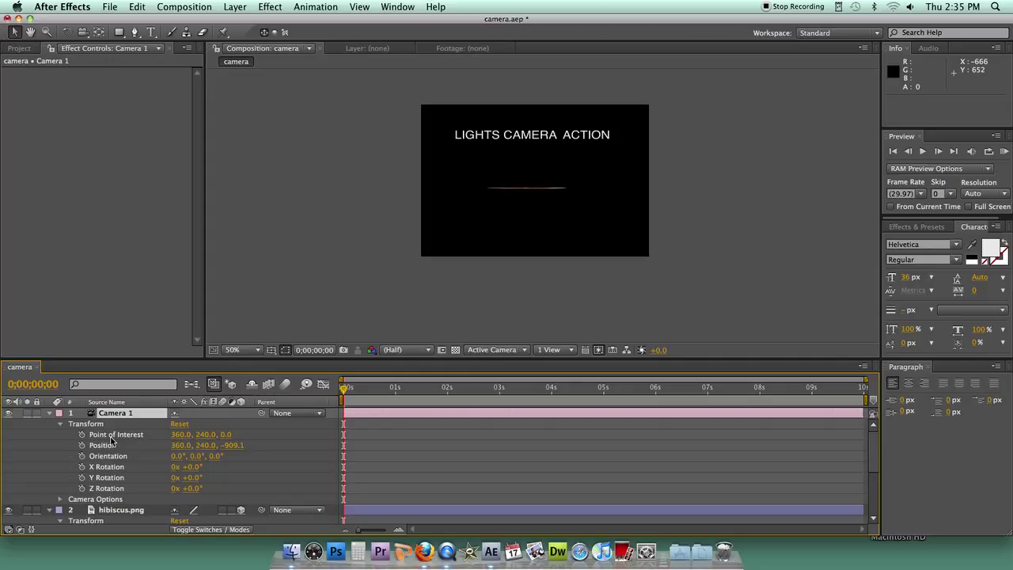
scroll(111, 441, down, 3)
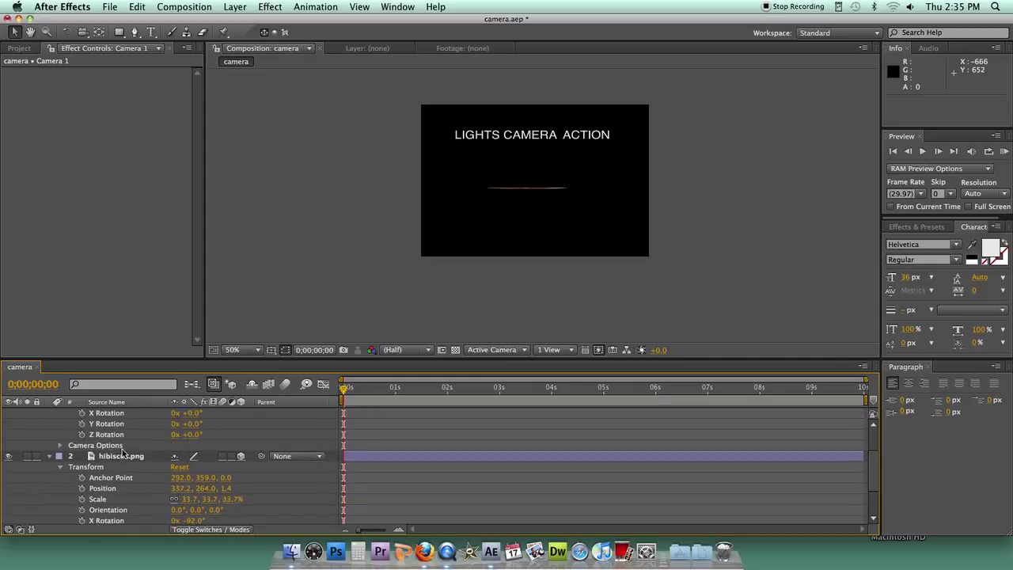
click(61, 446)
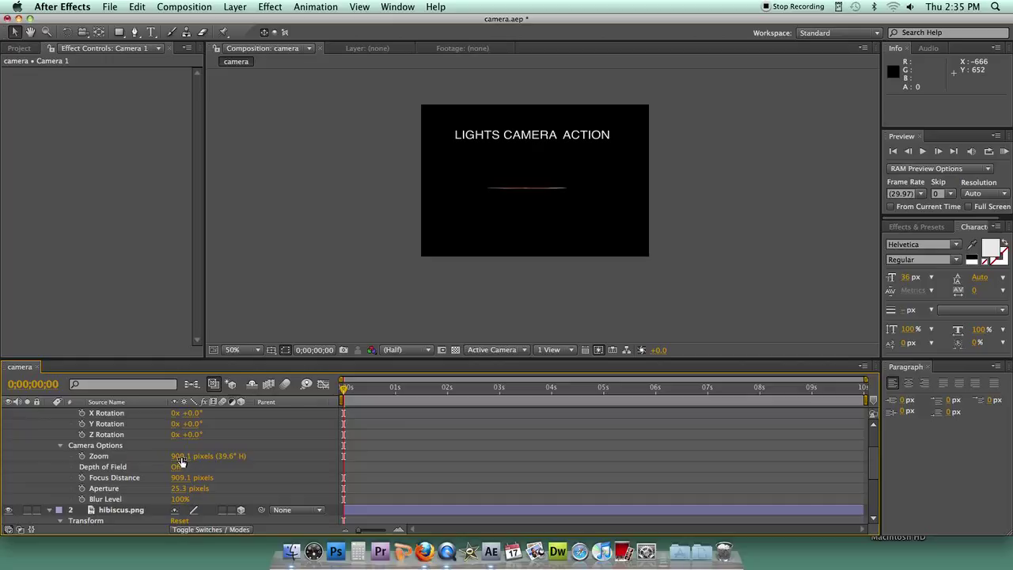
Try increasing Camera 1's zoom and moving its Z position to -908.1, undoing each change
drag(181, 459, 184, 458)
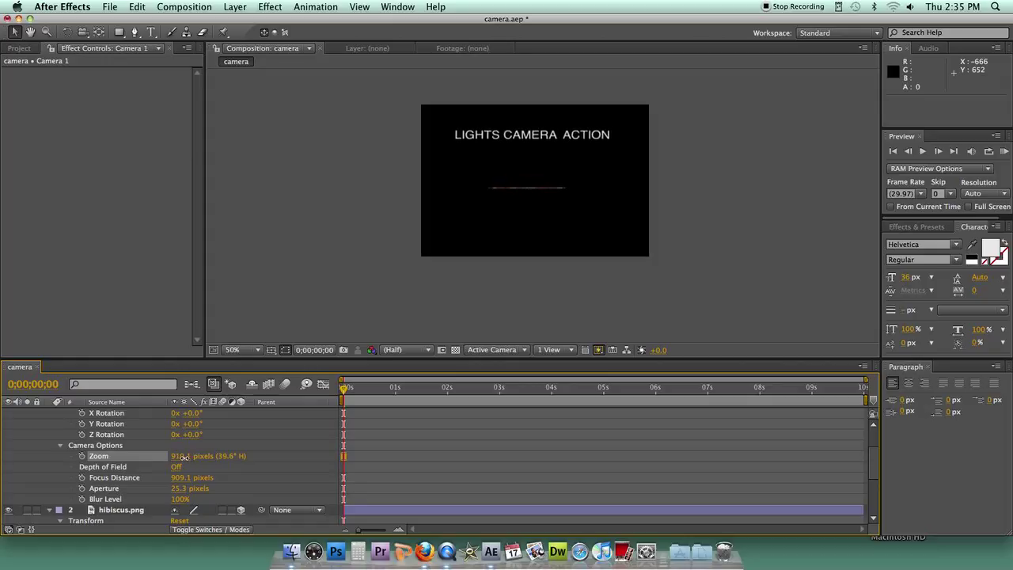
key(super+z)
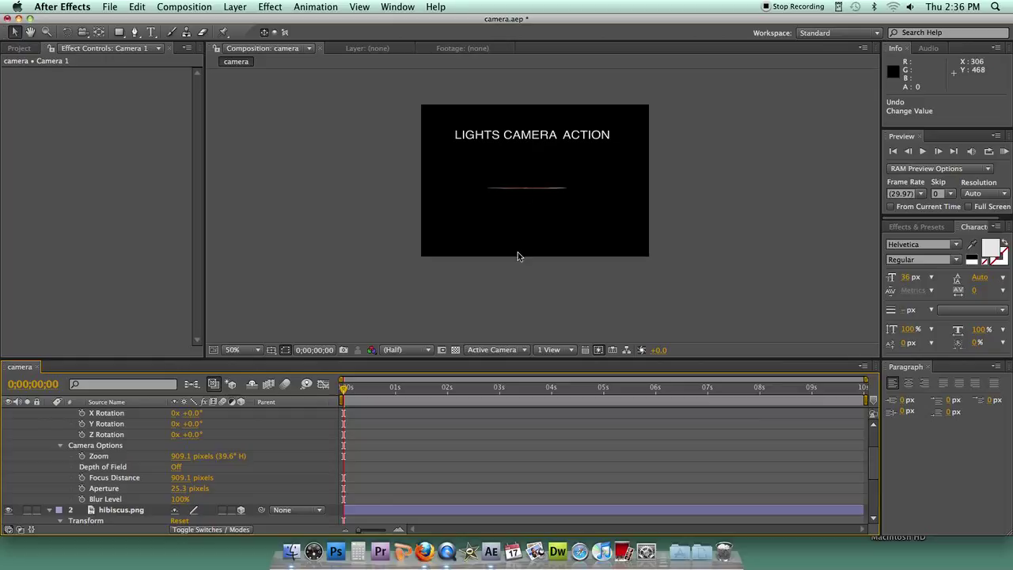
scroll(271, 445, up, 1)
scroll(271, 444, up, 4)
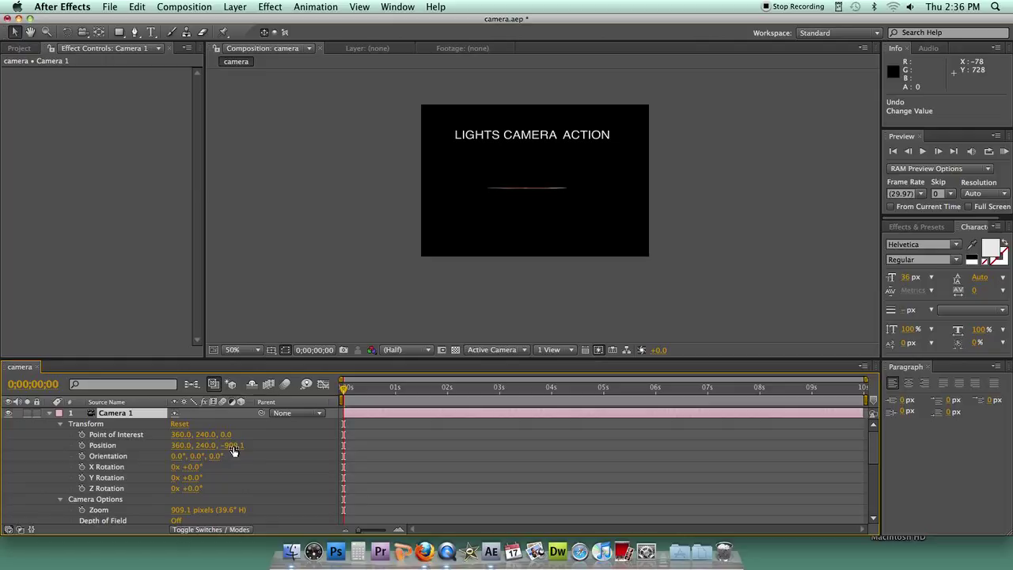
mouse_move(233, 451)
mouse_down()
mouse_move(246, 446)
mouse_move(233, 450)
mouse_up()
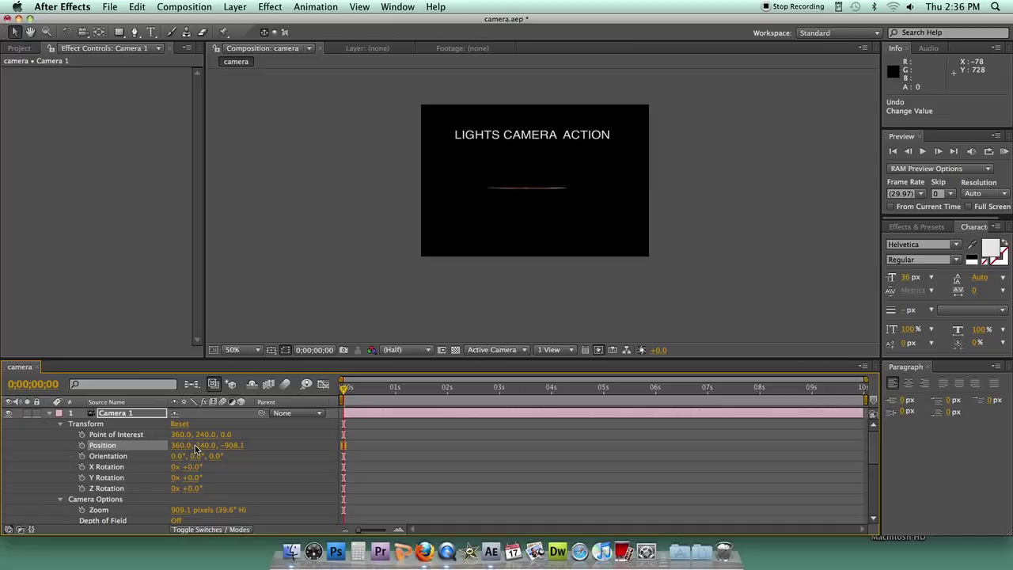
key(super+z)
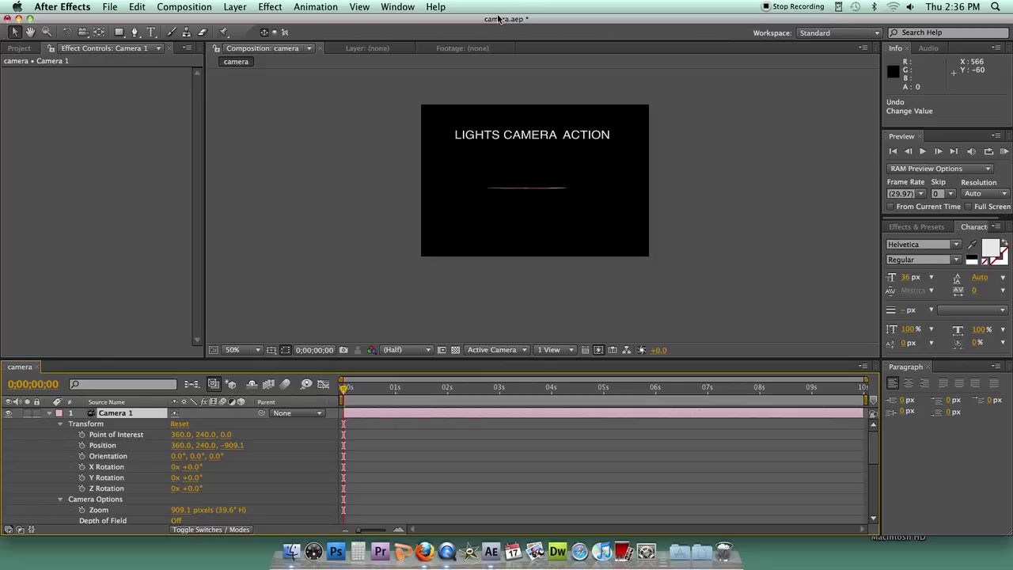
Add a Spot light named Light 1 with a red color and 100% intensity
click(236, 7)
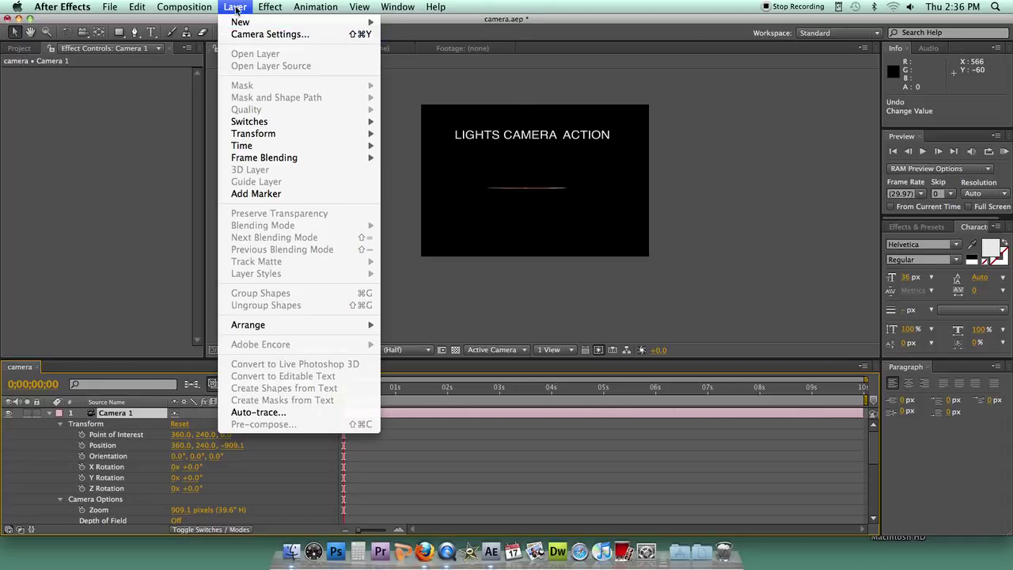
mouse_move(240, 22)
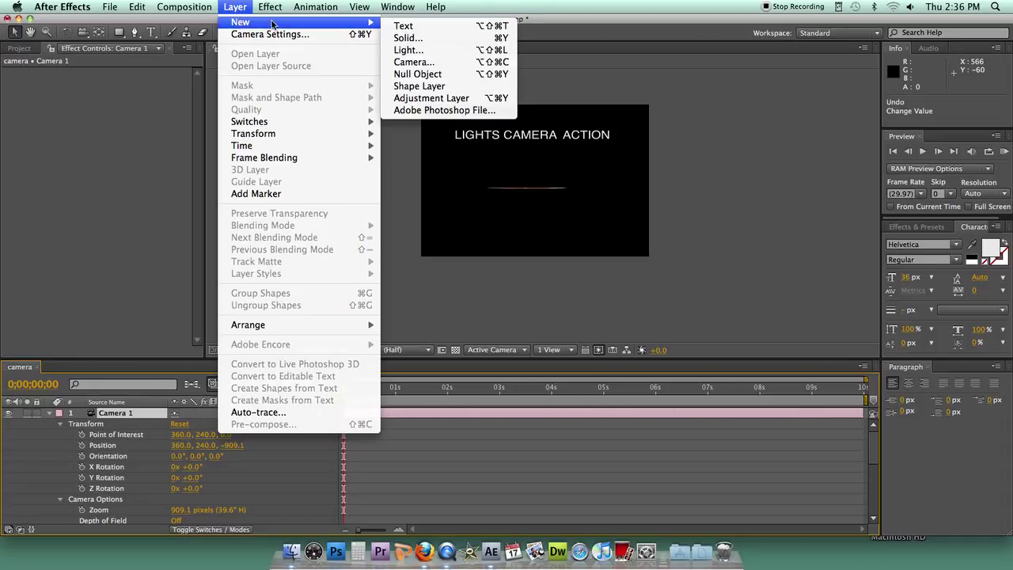
click(400, 52)
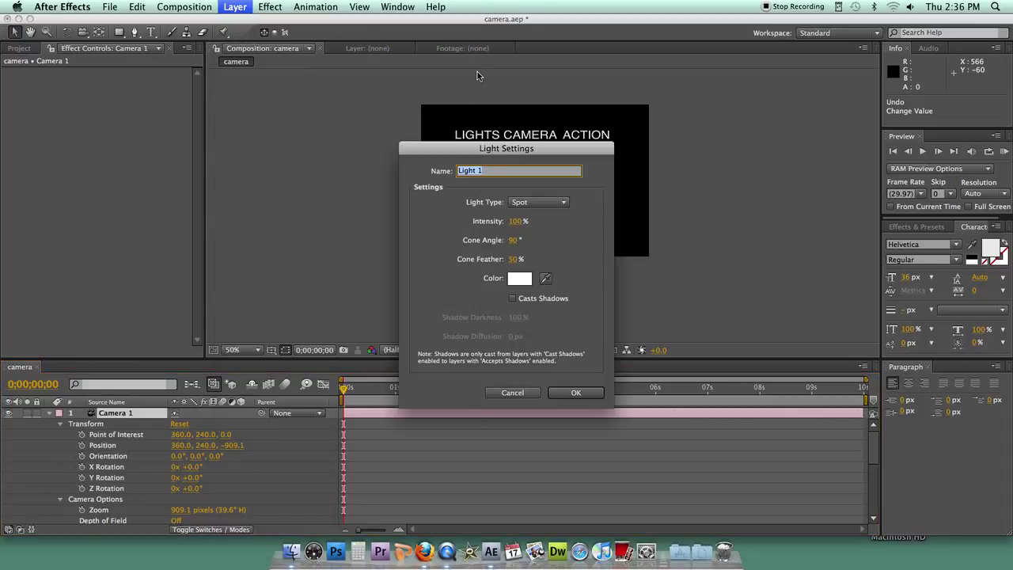
click(531, 204)
click(532, 204)
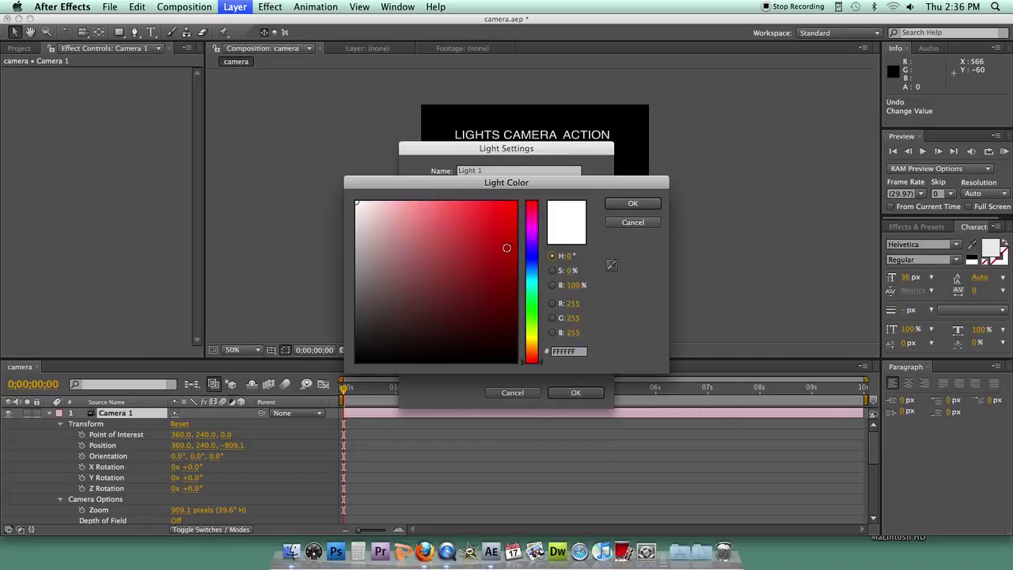
click(504, 216)
click(622, 204)
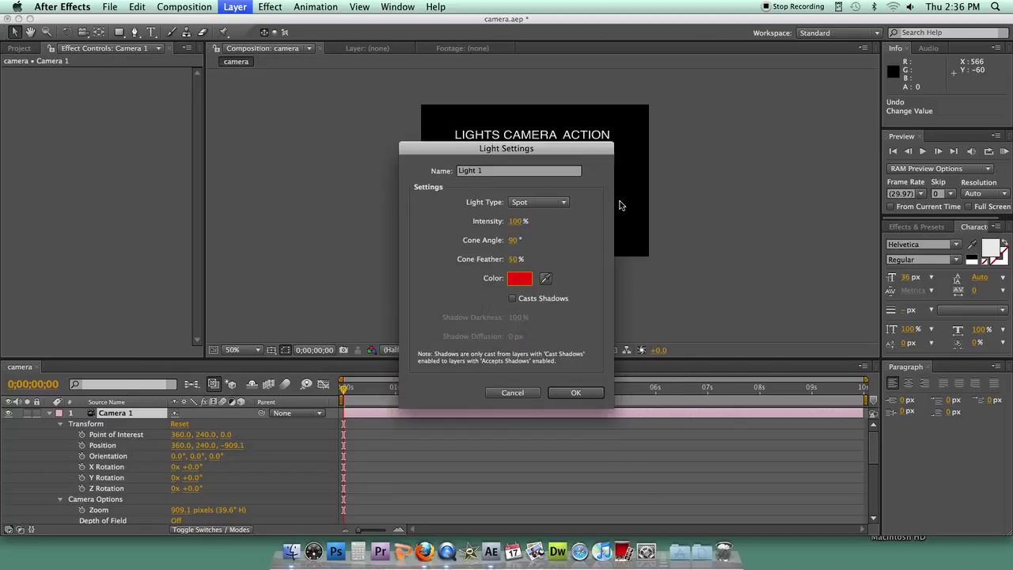
click(559, 396)
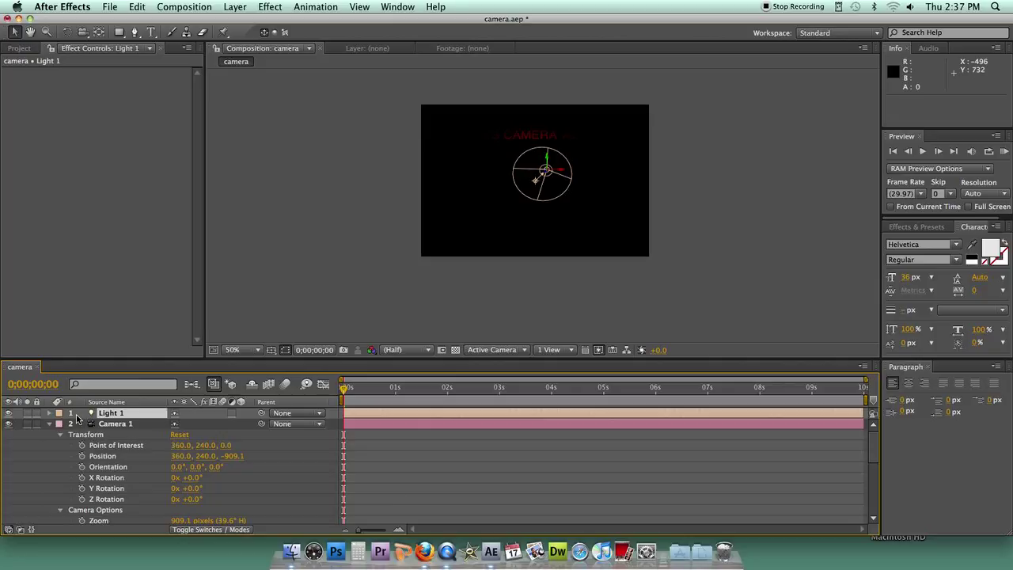
Set Light 1's intensity to 95%, its cone feather to 73% and its cone angle to 97°
click(50, 414)
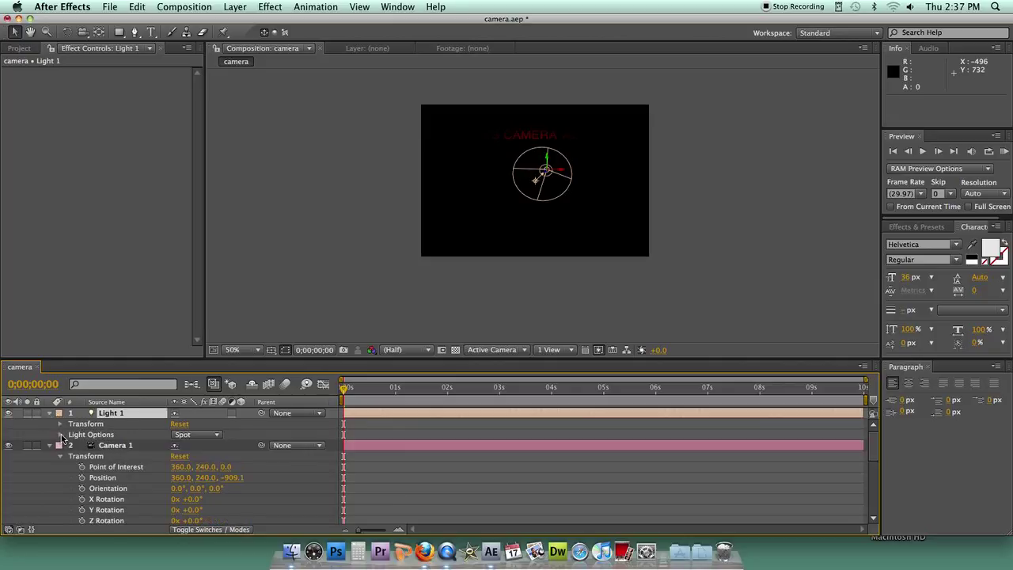
click(61, 435)
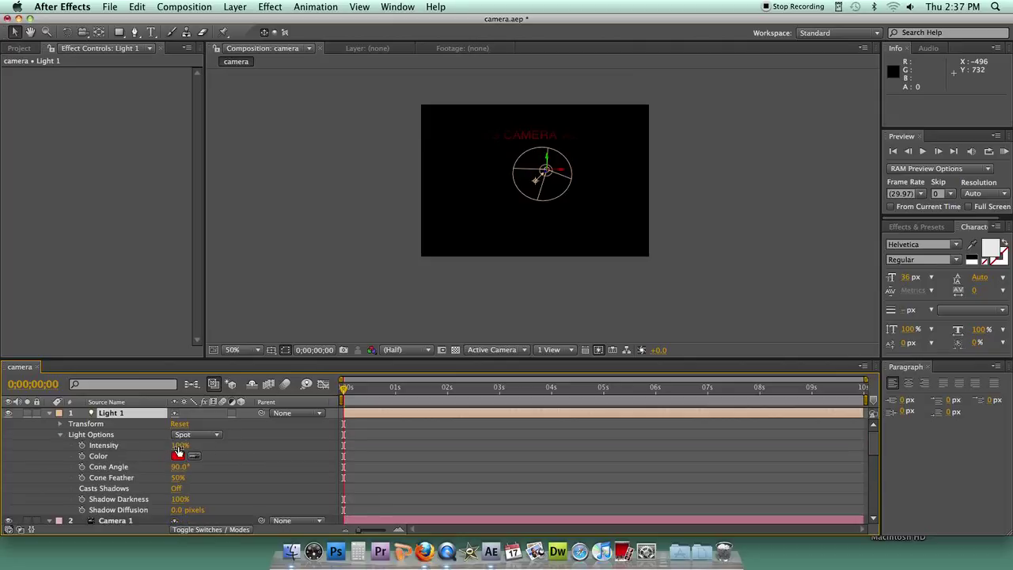
click(174, 446)
drag(171, 446, 177, 446)
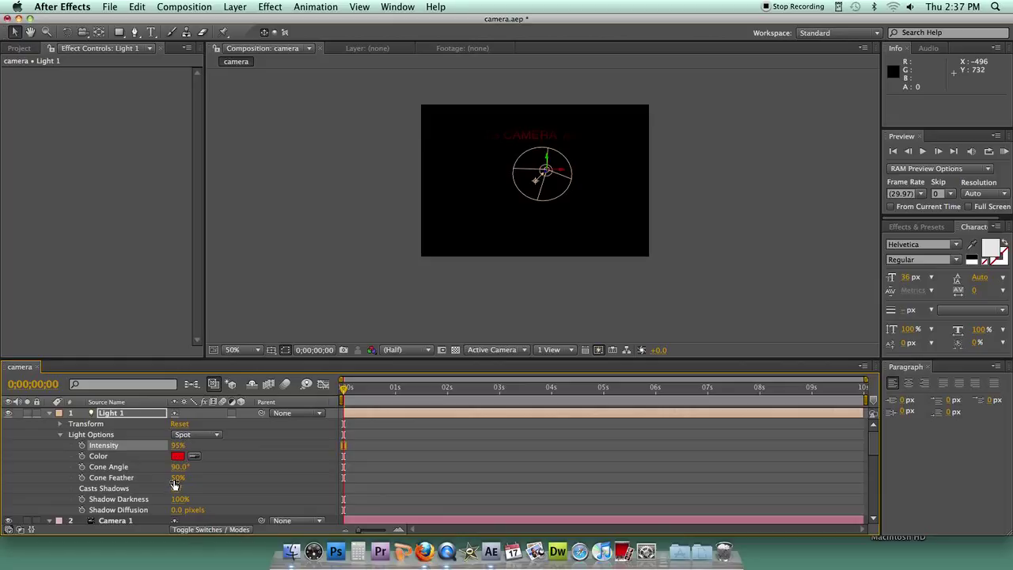
mouse_move(178, 483)
mouse_down()
mouse_move(173, 468)
mouse_move(186, 470)
mouse_up()
click(187, 469)
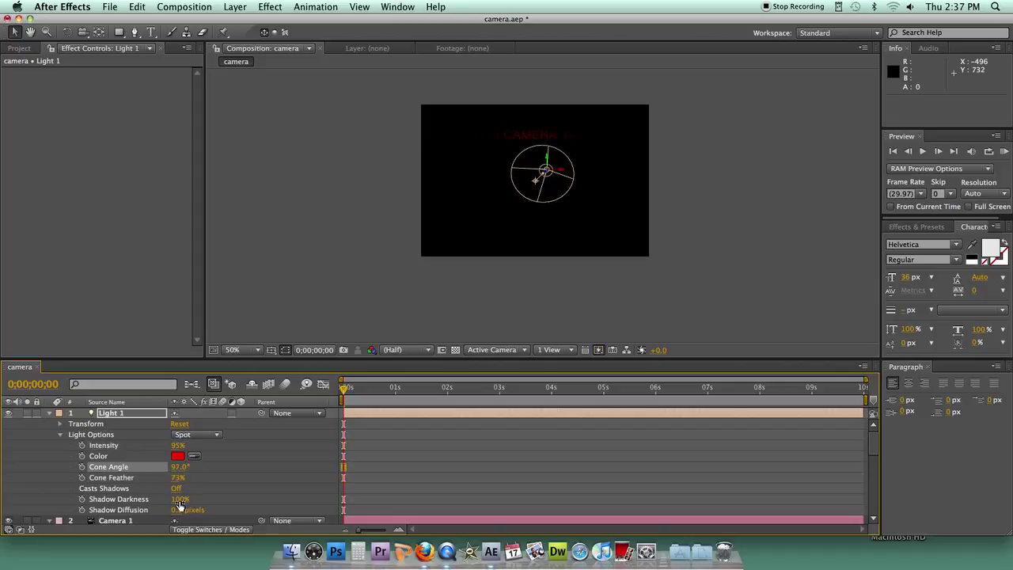
scroll(178, 461, down, 3)
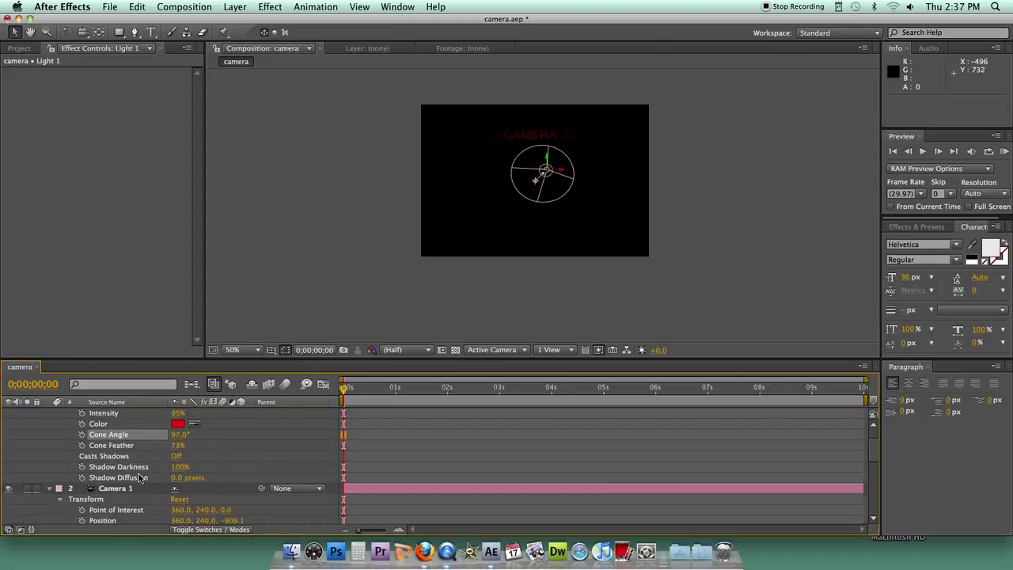
Reveal Light 1's transform properties and set its point of interest to 360.0, 160.0, 0.0
scroll(139, 478, up, 3)
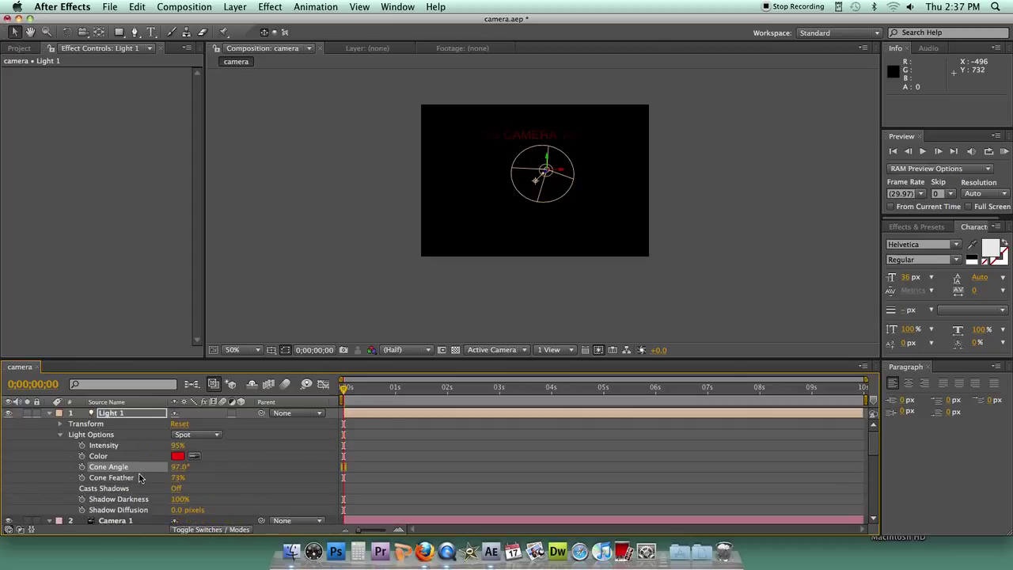
click(59, 424)
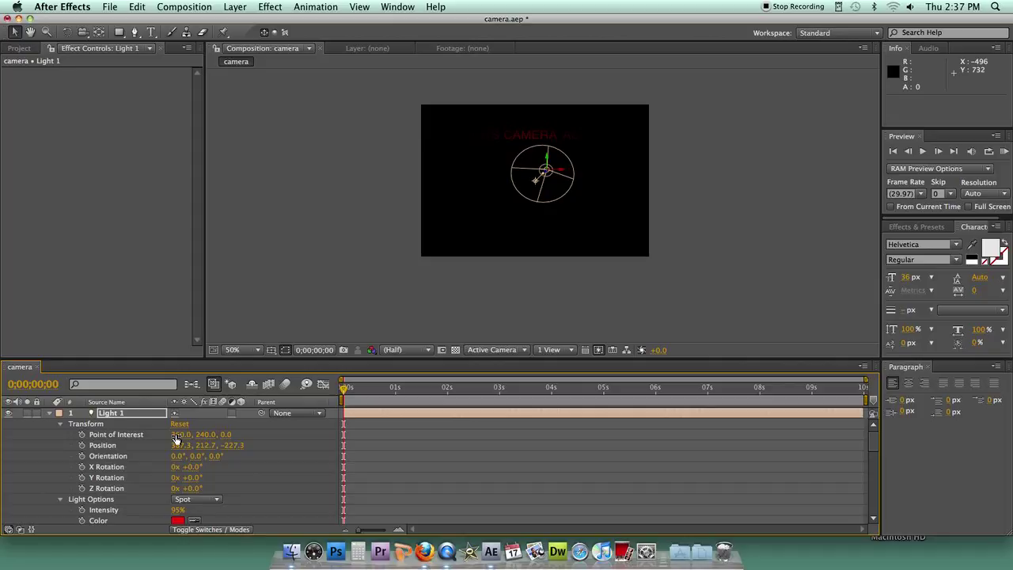
drag(226, 435, 156, 435)
key(super+z)
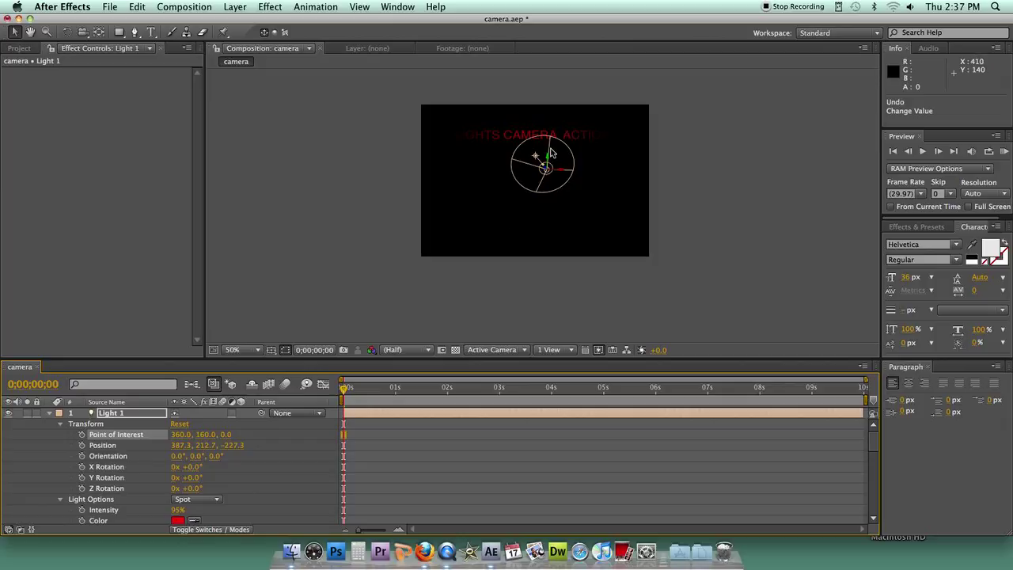
Add a white Spot light named Light 2 with 100% intensity, a 90° cone angle and 50% cone feather
click(244, 7)
mouse_move(239, 24)
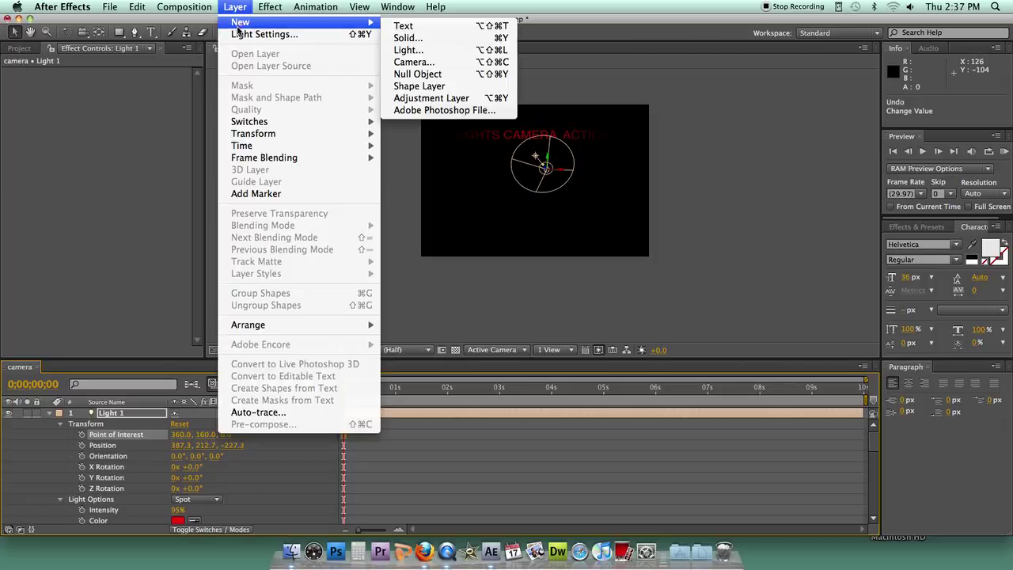
click(443, 54)
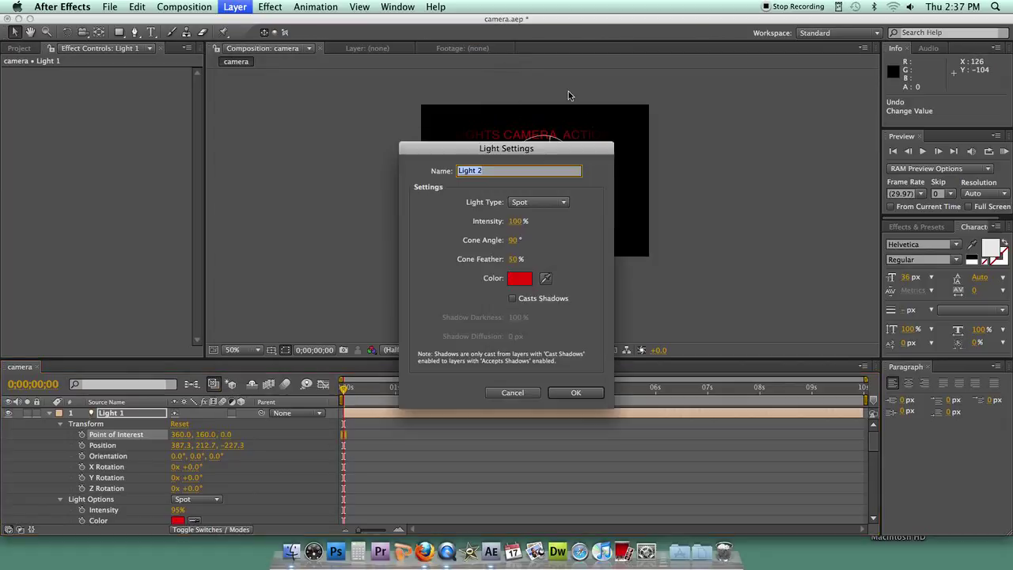
click(546, 278)
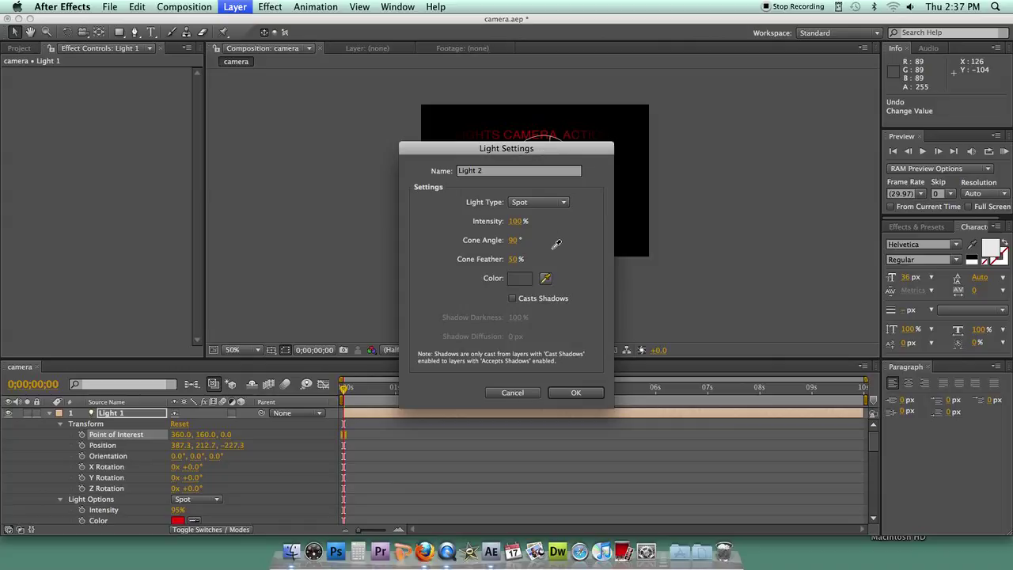
click(524, 278)
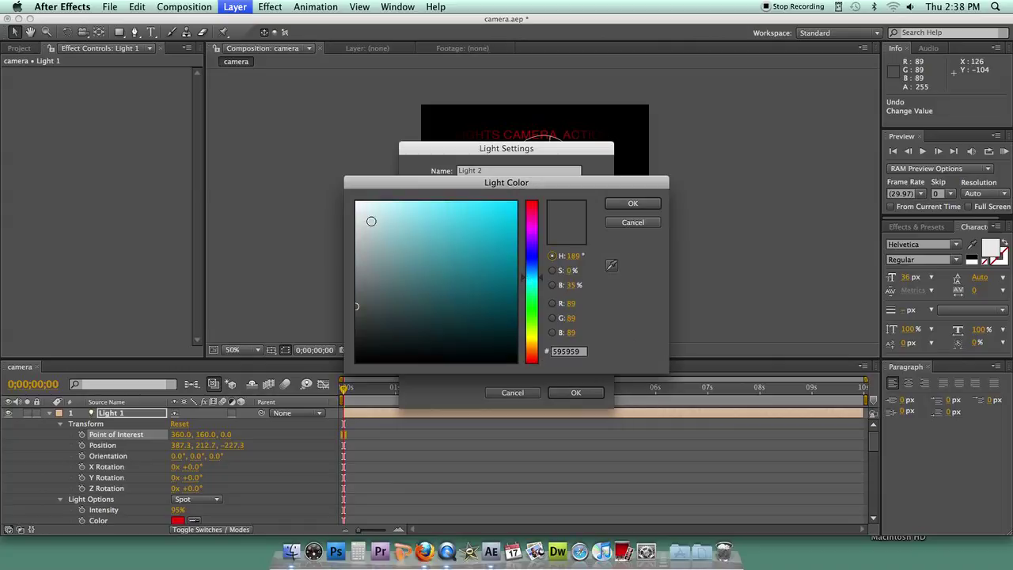
click(357, 206)
click(632, 206)
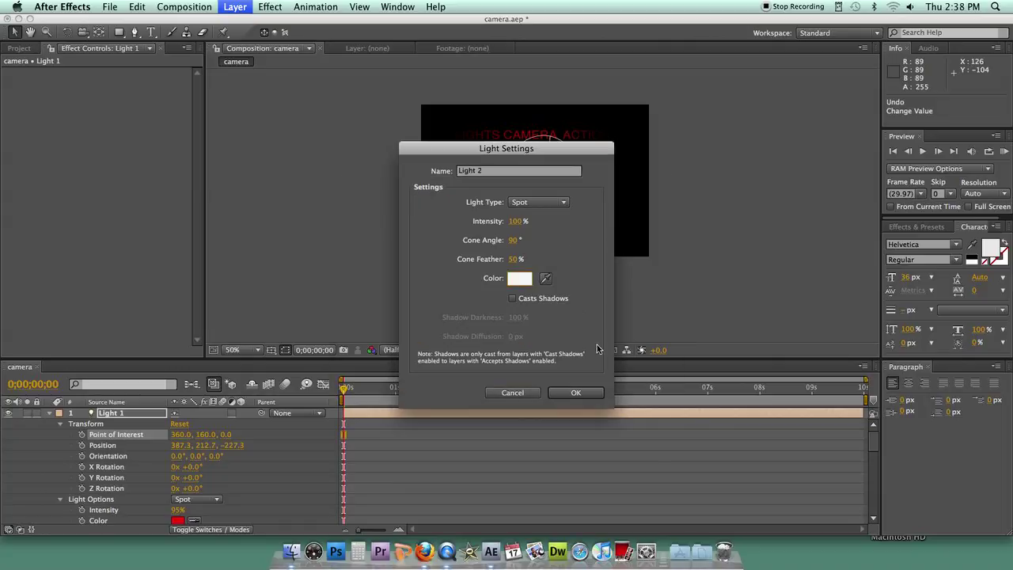
click(579, 393)
Aim Light 2 down toward the lower left of the frame and move its position to about 461.6, 148.6, -531.4
drag(551, 174, 619, 127)
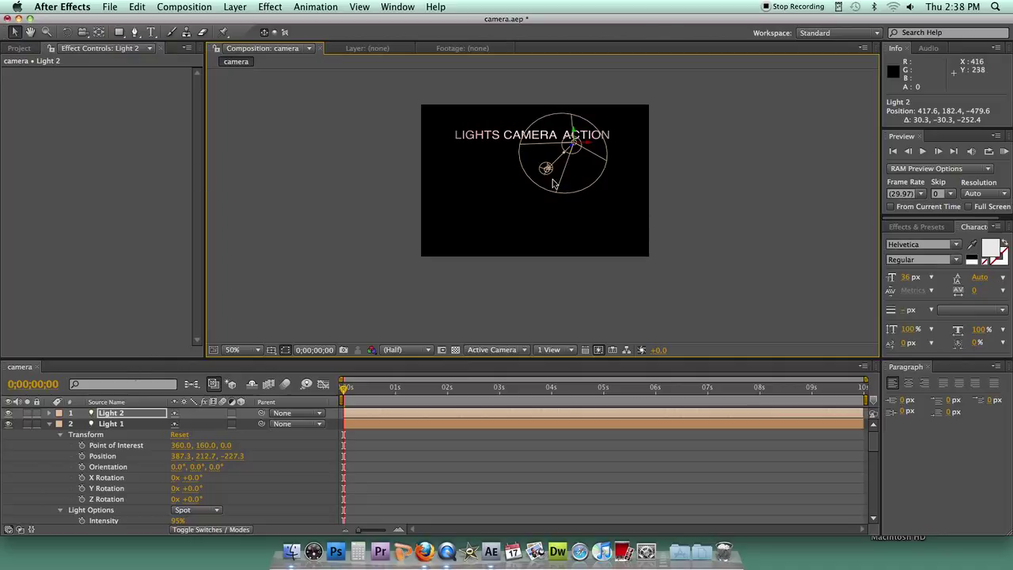
drag(550, 172, 475, 220)
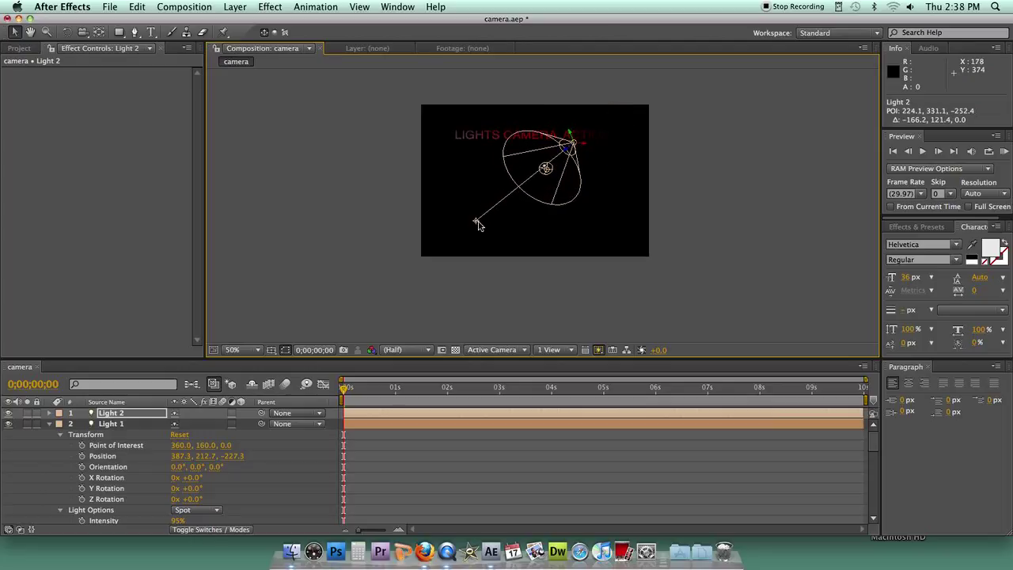
drag(568, 153, 610, 118)
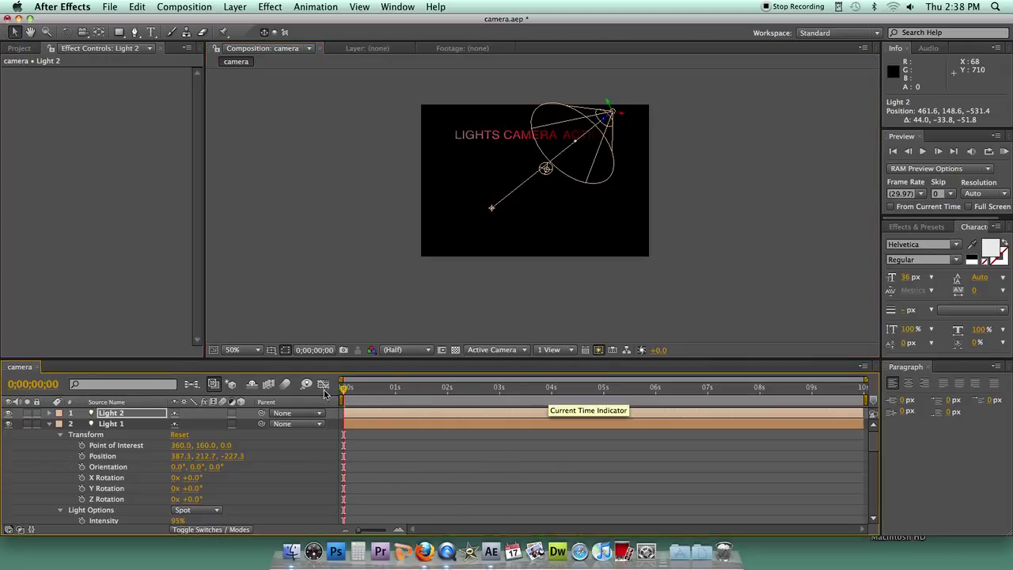
key(Delete)
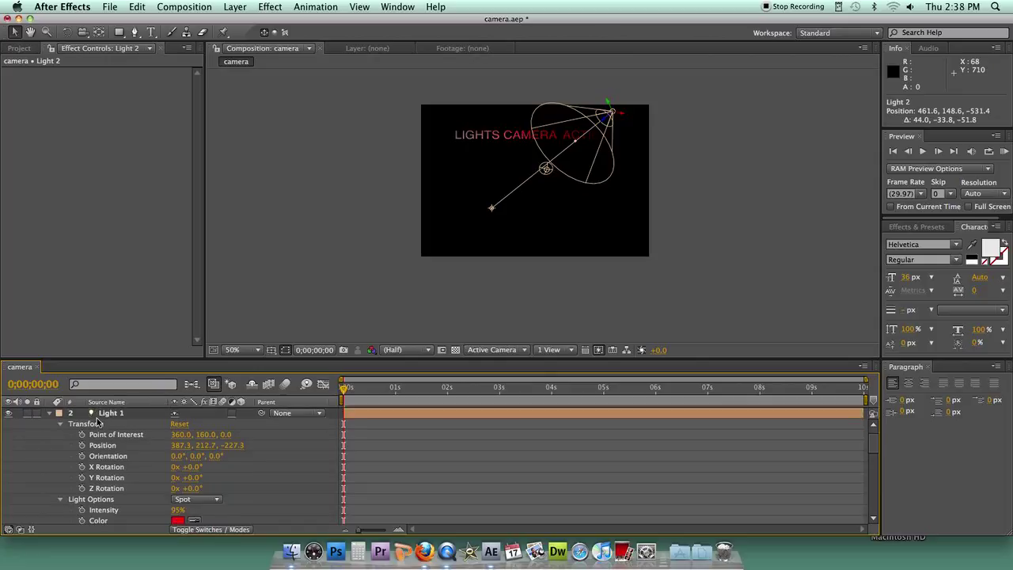
Start keyframing Camera 1's Position at 0;00;00;00
scroll(96, 424, down, 5)
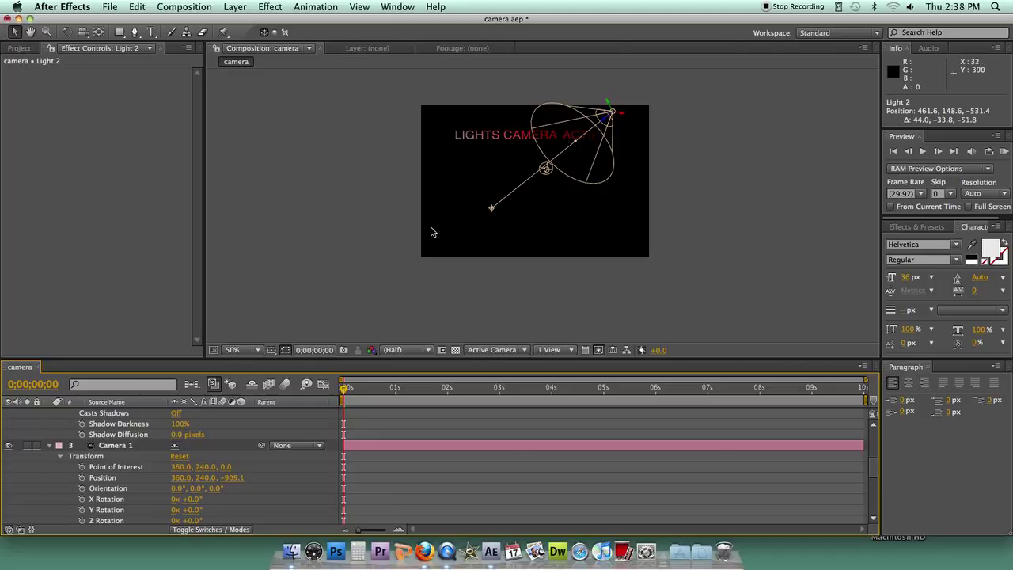
scroll(100, 451, down, 3)
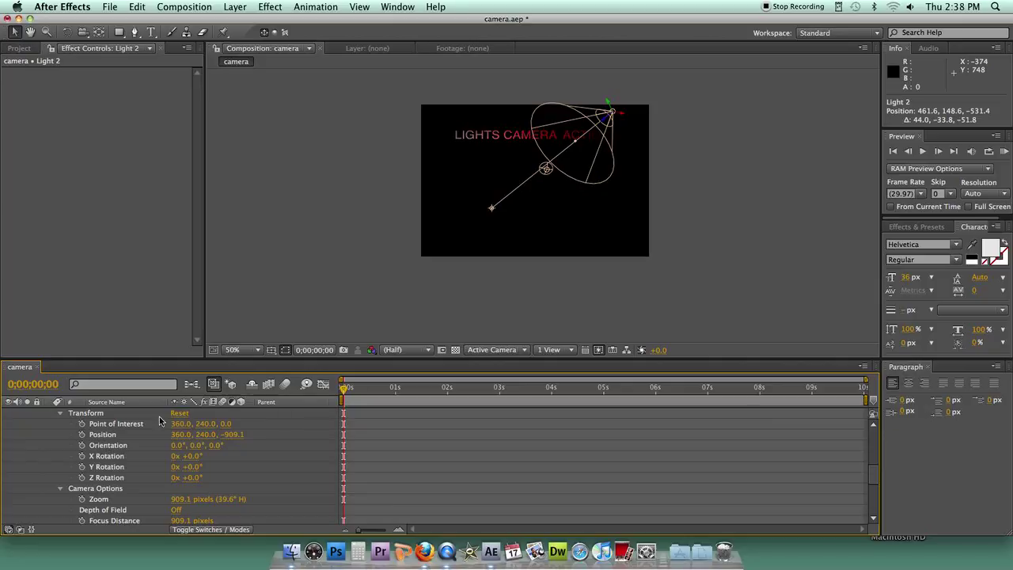
scroll(131, 415, up, 1)
click(121, 415)
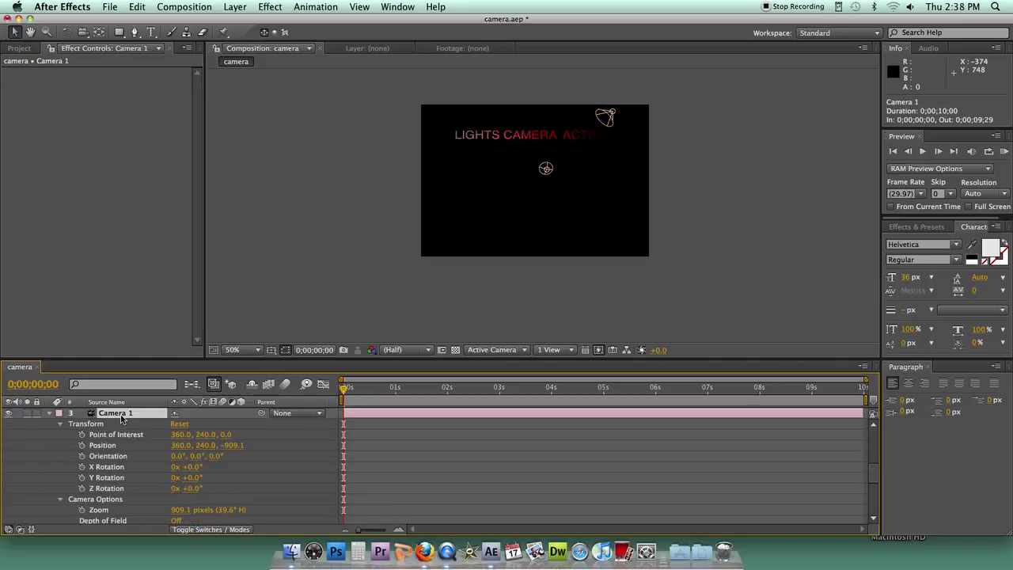
click(82, 446)
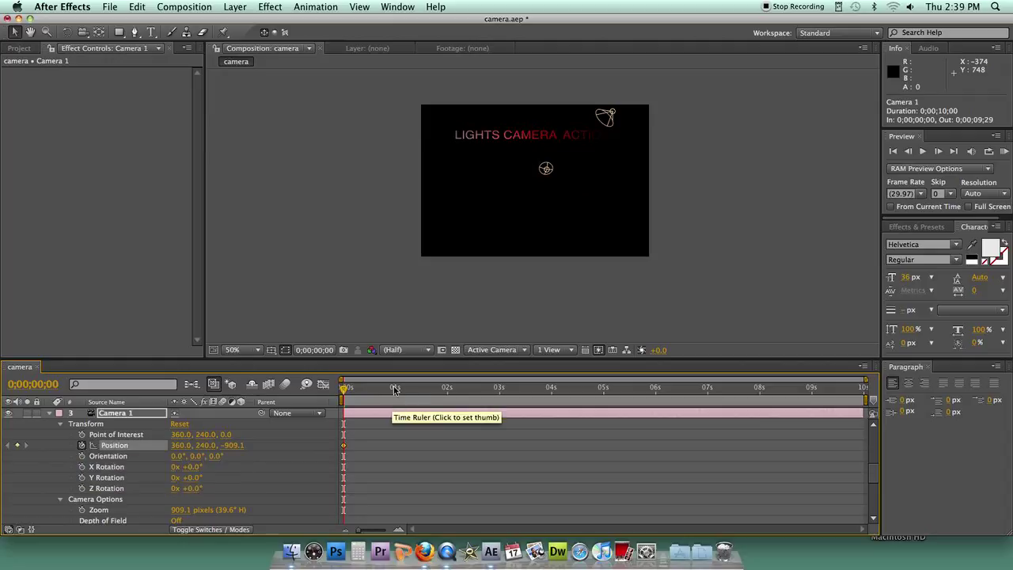
Keyframe Camera 1's Position at 360.0, -57.0, -961.1 at time 0;00;01;24
drag(346, 390, 442, 395)
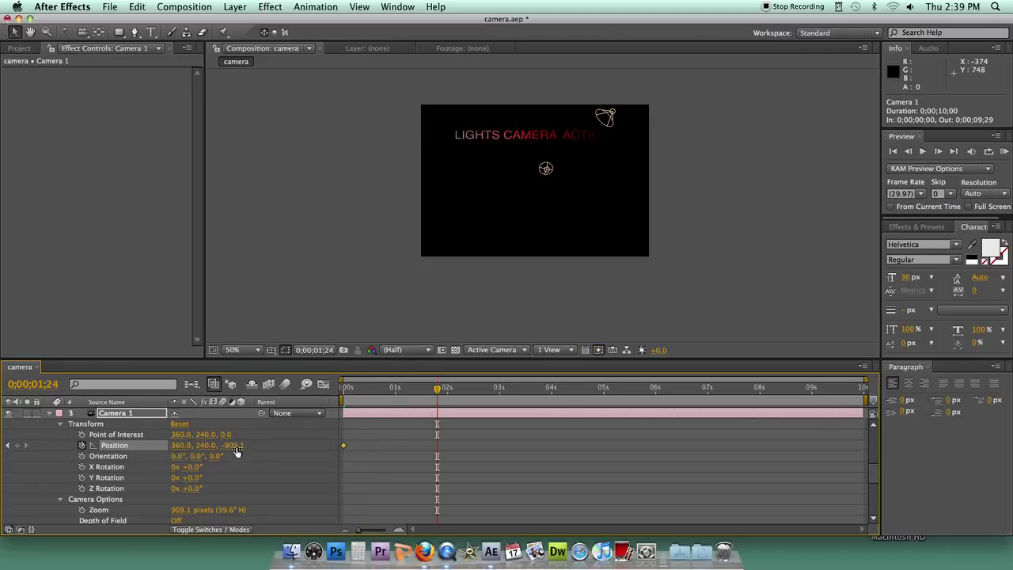
drag(236, 450, 105, 417)
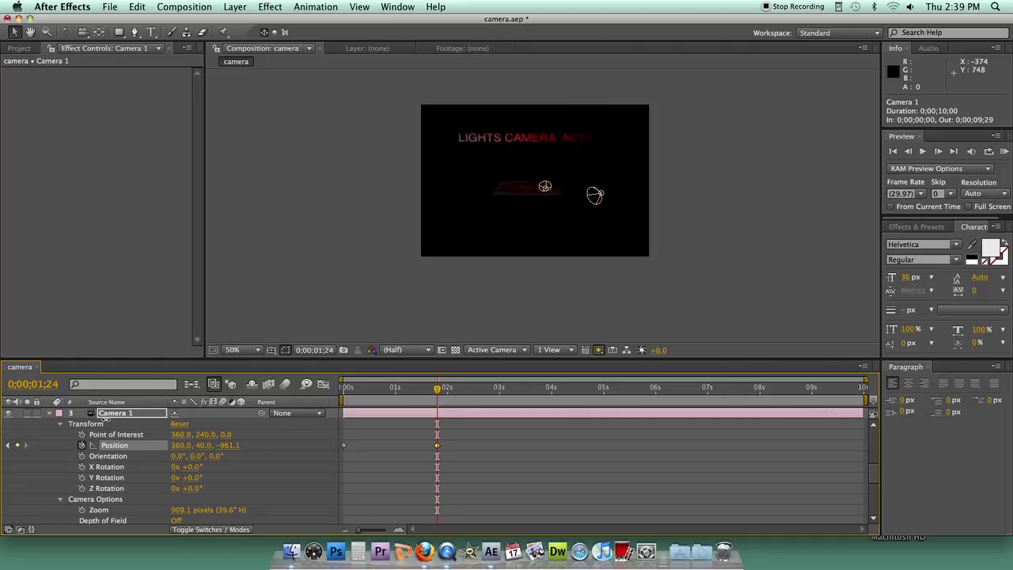
mouse_move(202, 446)
mouse_down()
mouse_move(147, 446)
mouse_move(193, 447)
mouse_up()
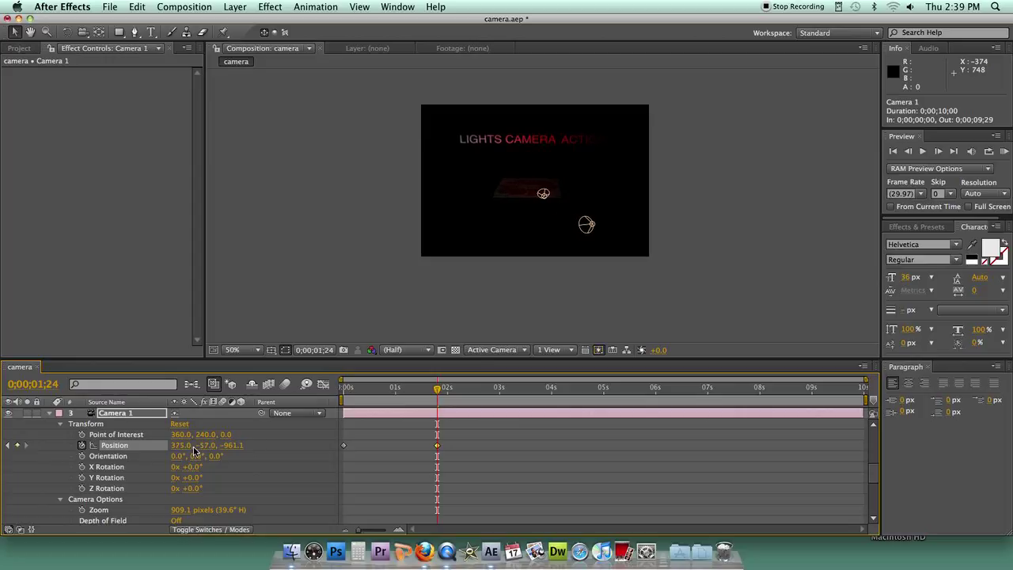
key(super+z)
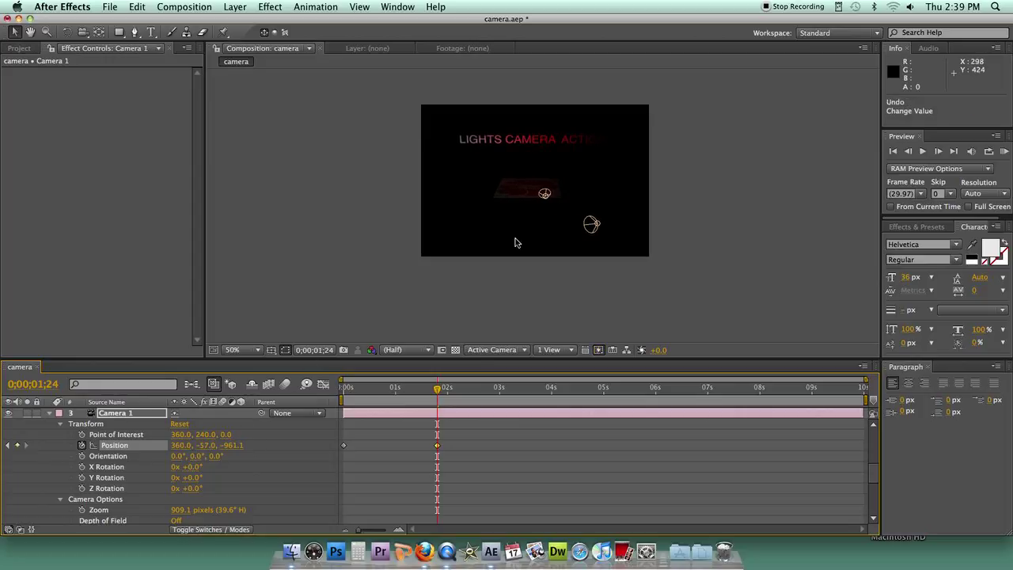
Reposition both lights to illuminate the text and the image layer, placing Light 2 at about 402.8, 26.3, -529.3
drag(598, 229, 605, 135)
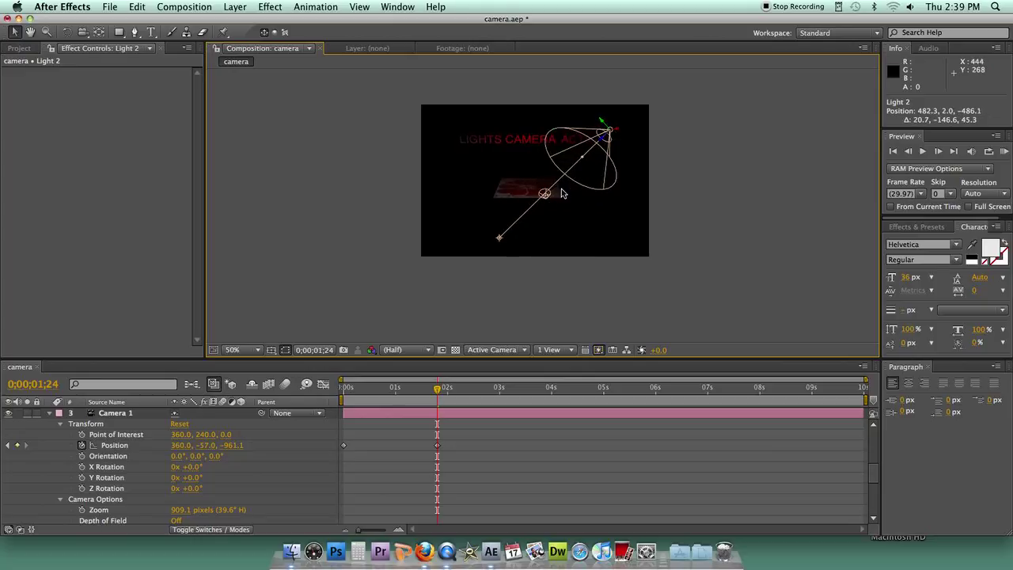
drag(545, 193, 559, 158)
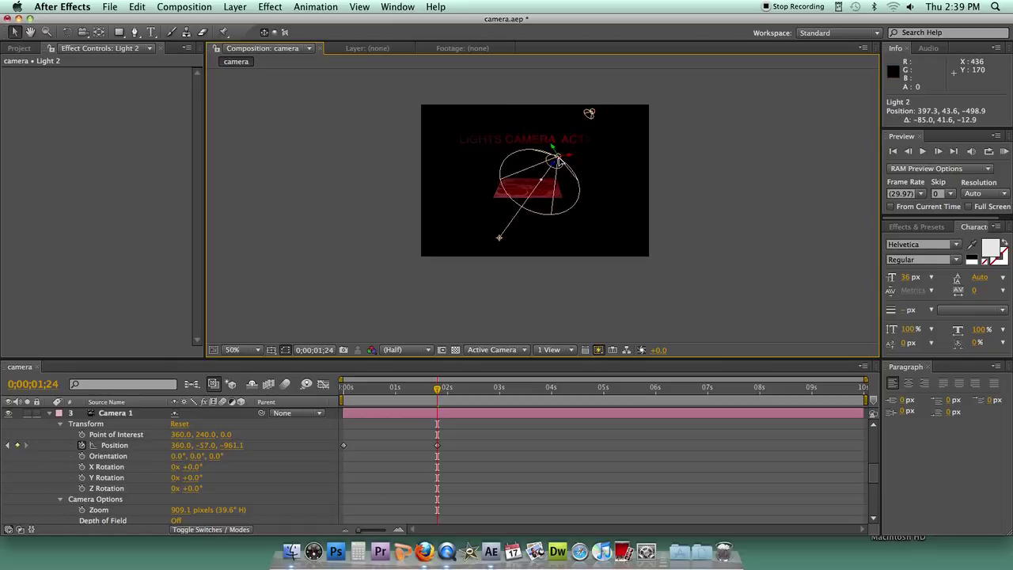
drag(499, 239, 582, 167)
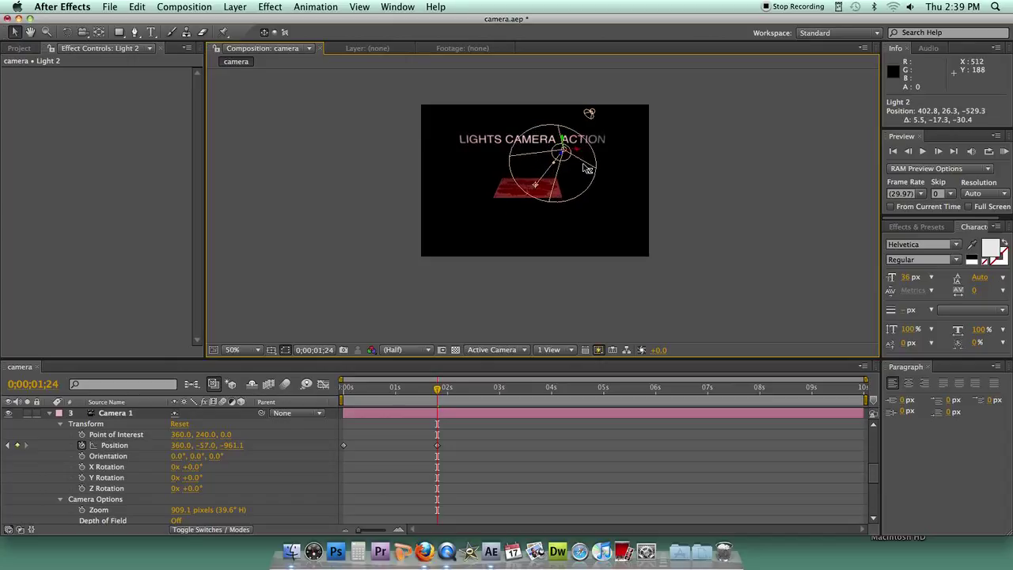
Scrub the timeline from 0;00;00;00 to 0;00;01;25 to preview the camera move
drag(437, 394, 341, 404)
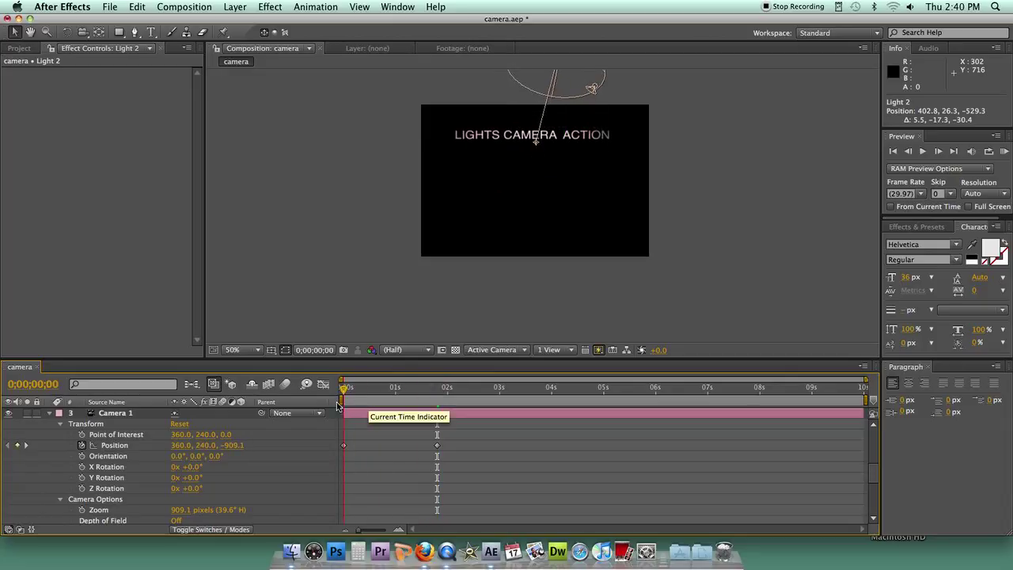
drag(342, 405, 375, 405)
drag(387, 406, 438, 409)
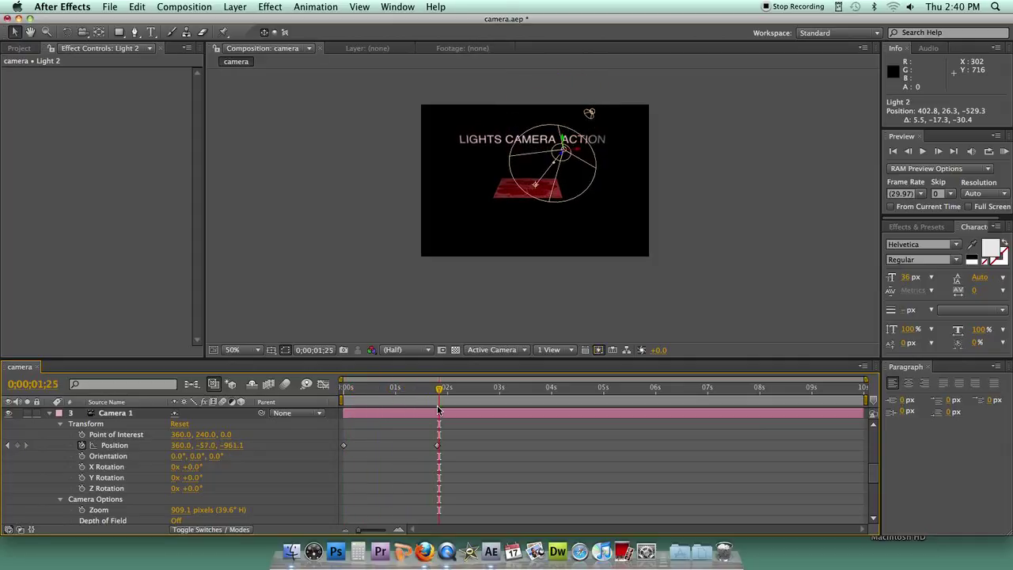